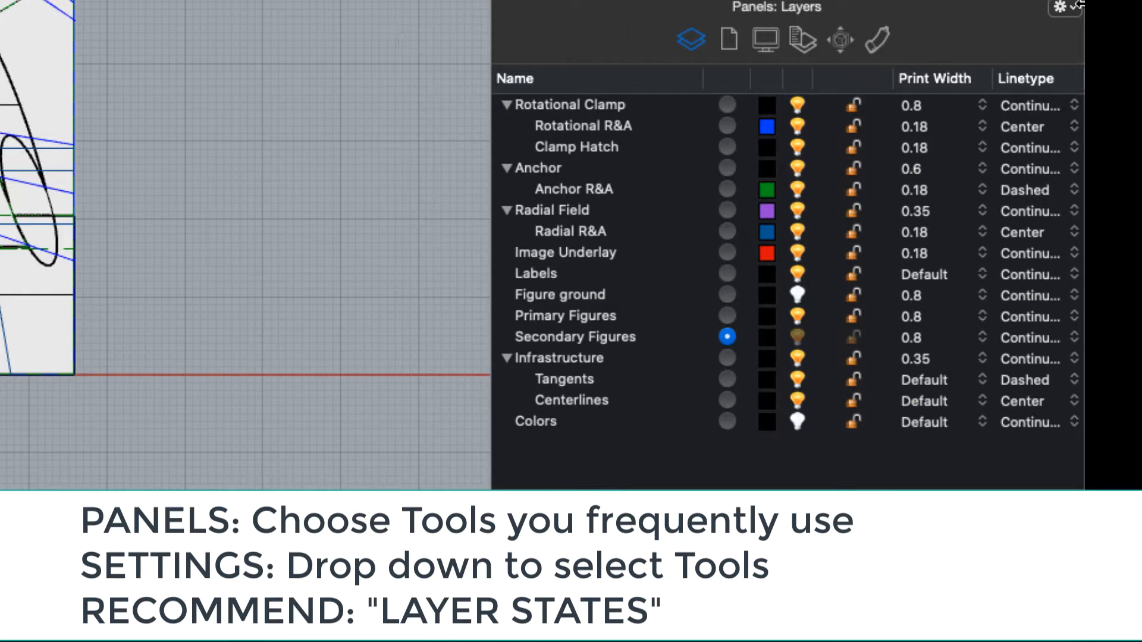
Step: Check that Layer States is among the enabled panels, open it and restore the Anchor layer state
left_click(1063, 7)
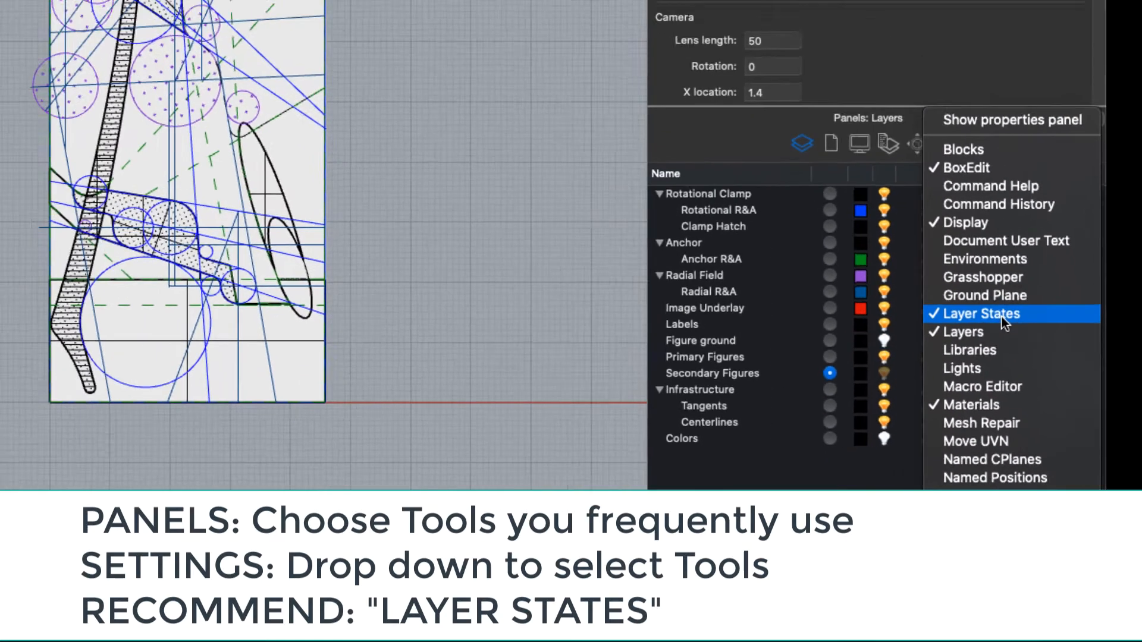
left_click(713, 121)
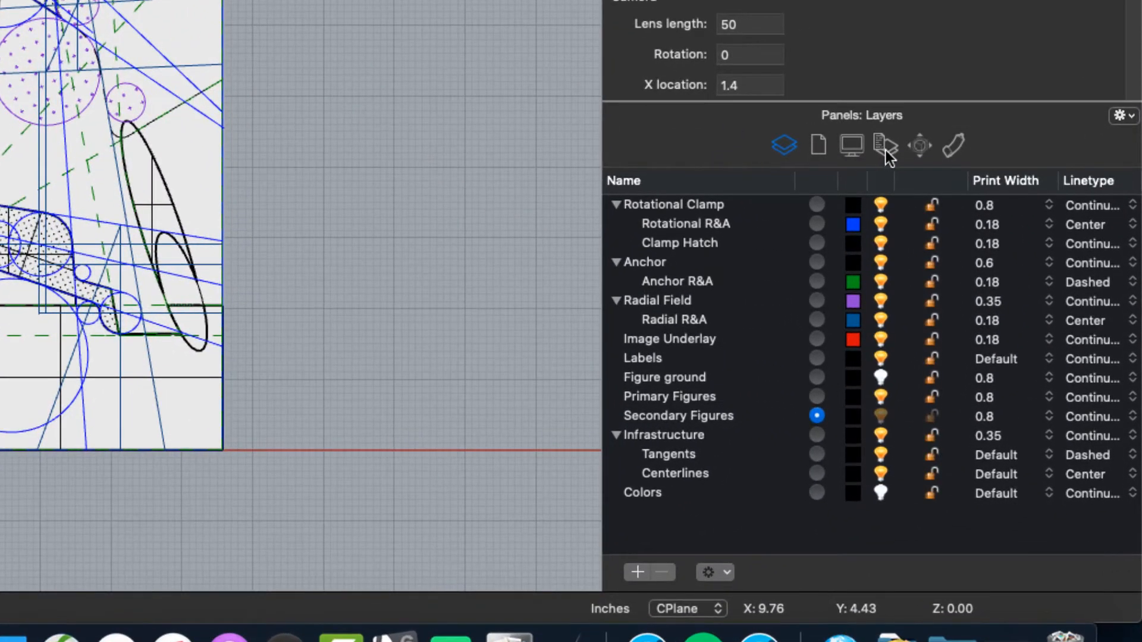
left_click(884, 147)
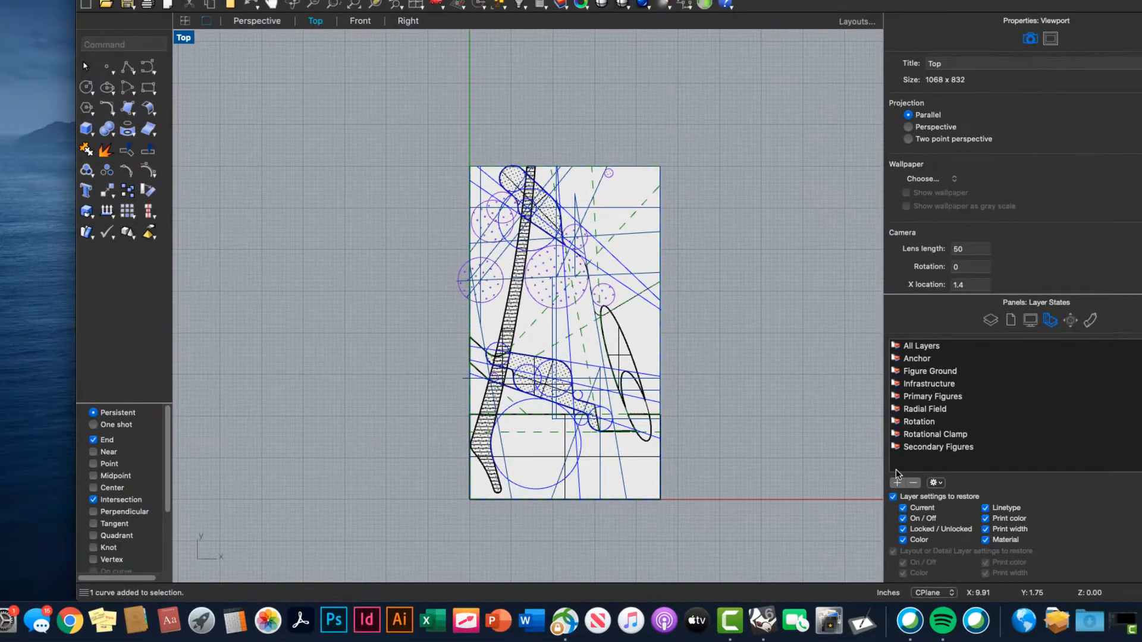
double_click(924, 360)
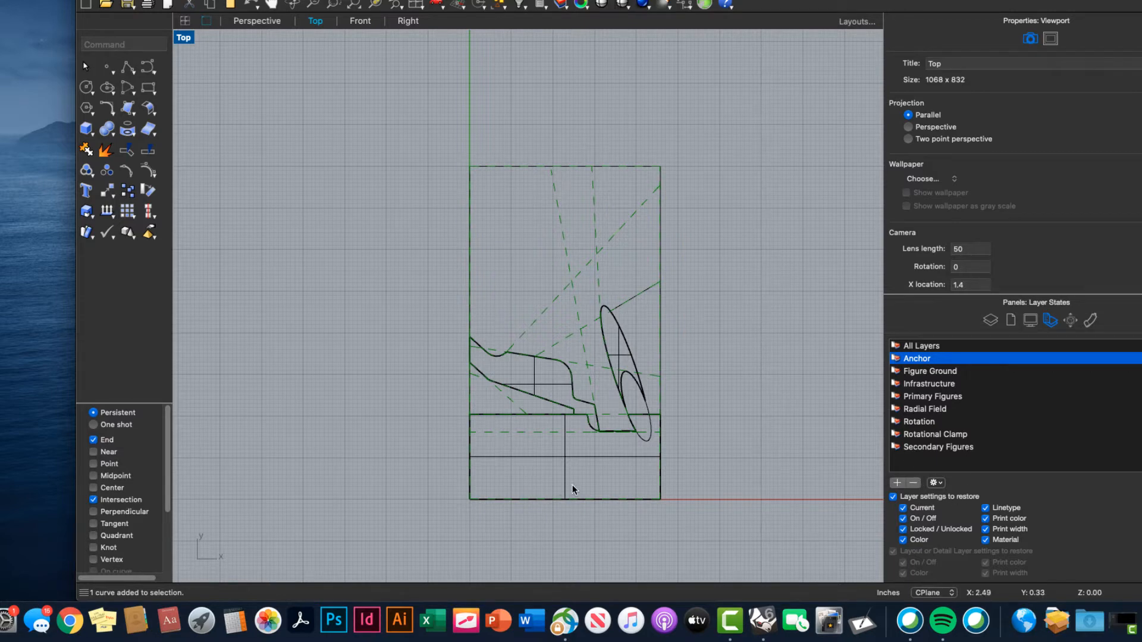
Step: Review the layer visibility and save the current layer settings as a new layer state with the default name
left_click(990, 320)
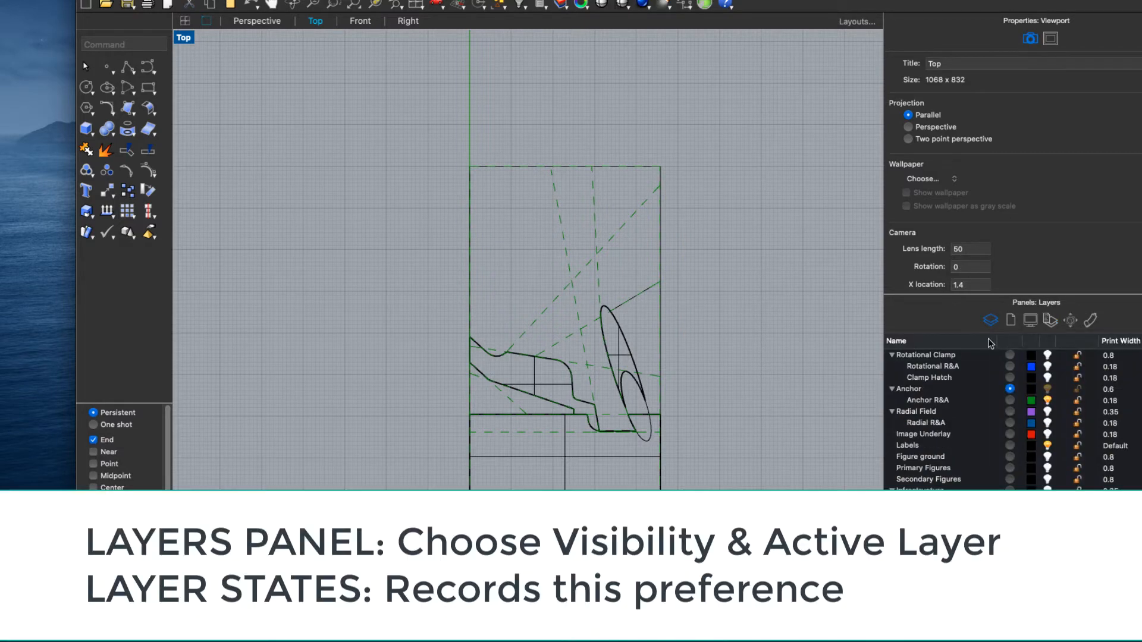
left_click(1047, 400)
left_click(1050, 320)
left_click(897, 483)
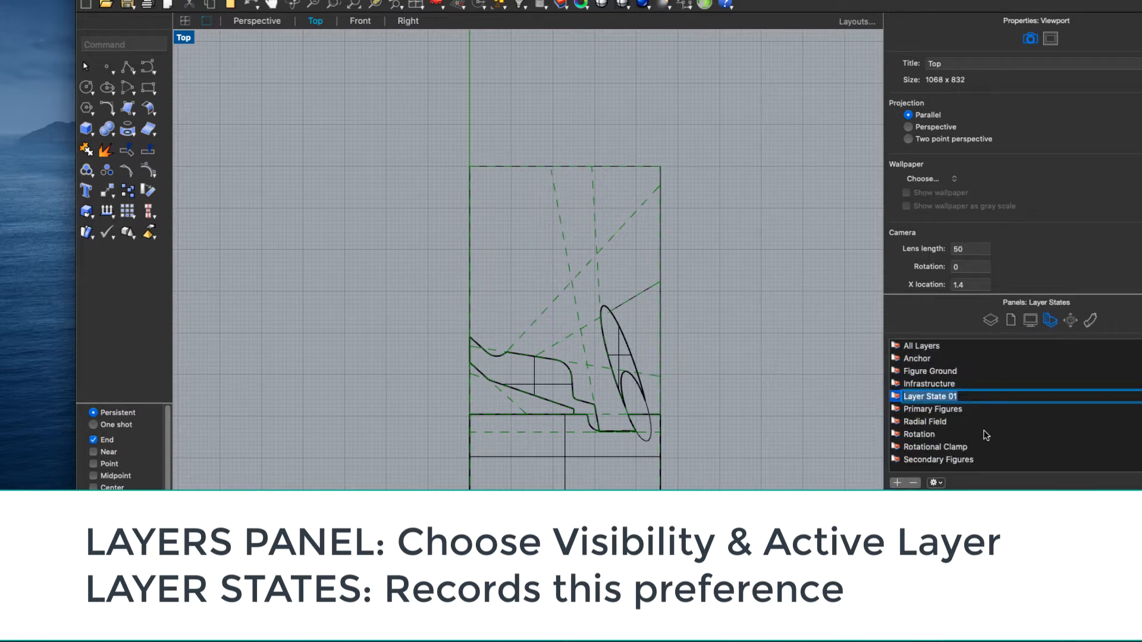
left_click(926, 379)
Step: Restore the Figure Ground, Anchor, Infrastructure, Primary Figures and Radial Field layer states in turn, ending on Radial Field
double_click(924, 372)
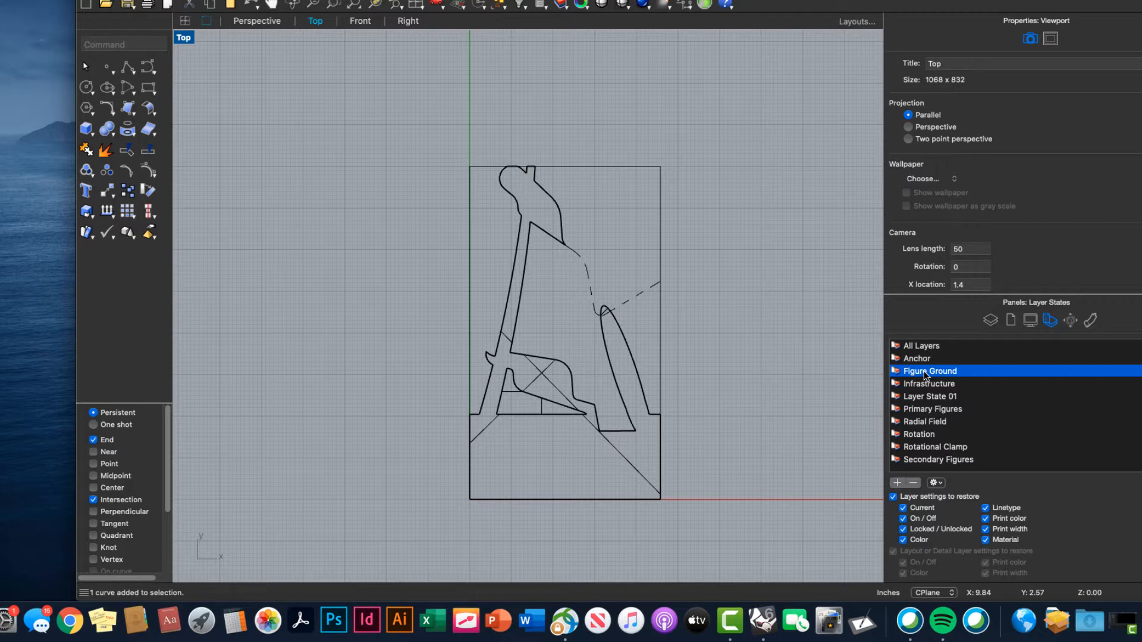
double_click(922, 360)
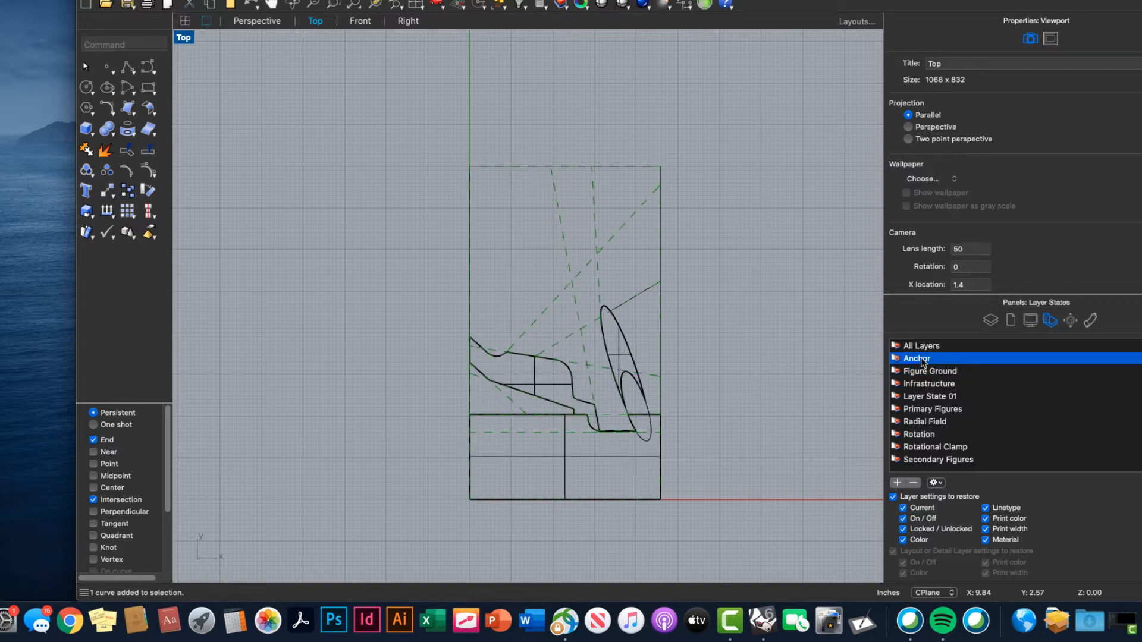
double_click(935, 386)
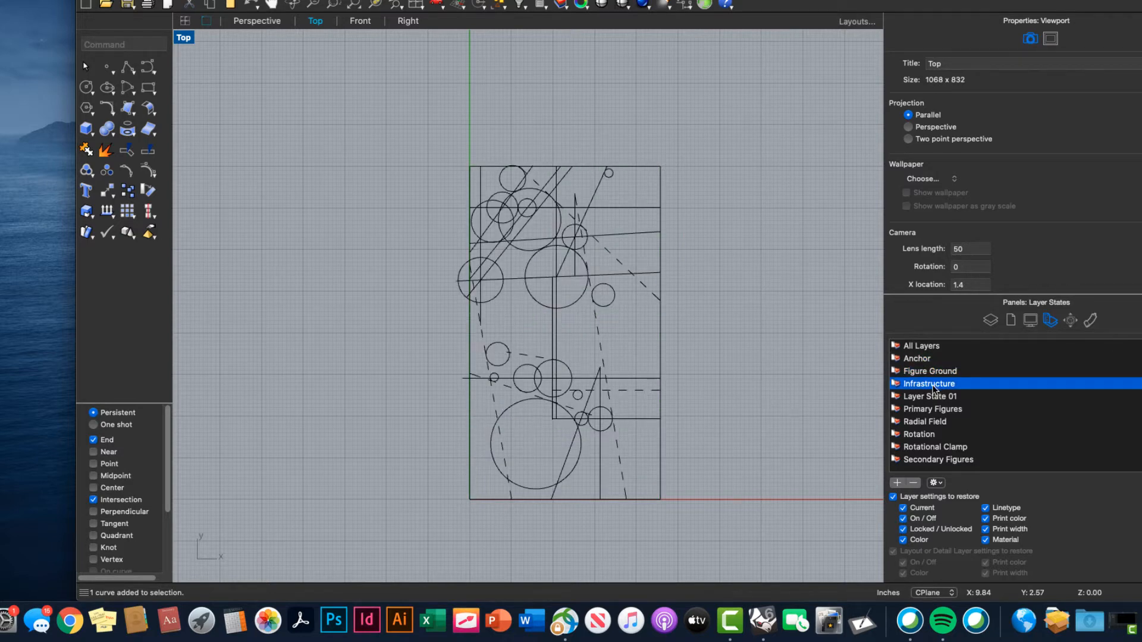
double_click(931, 410)
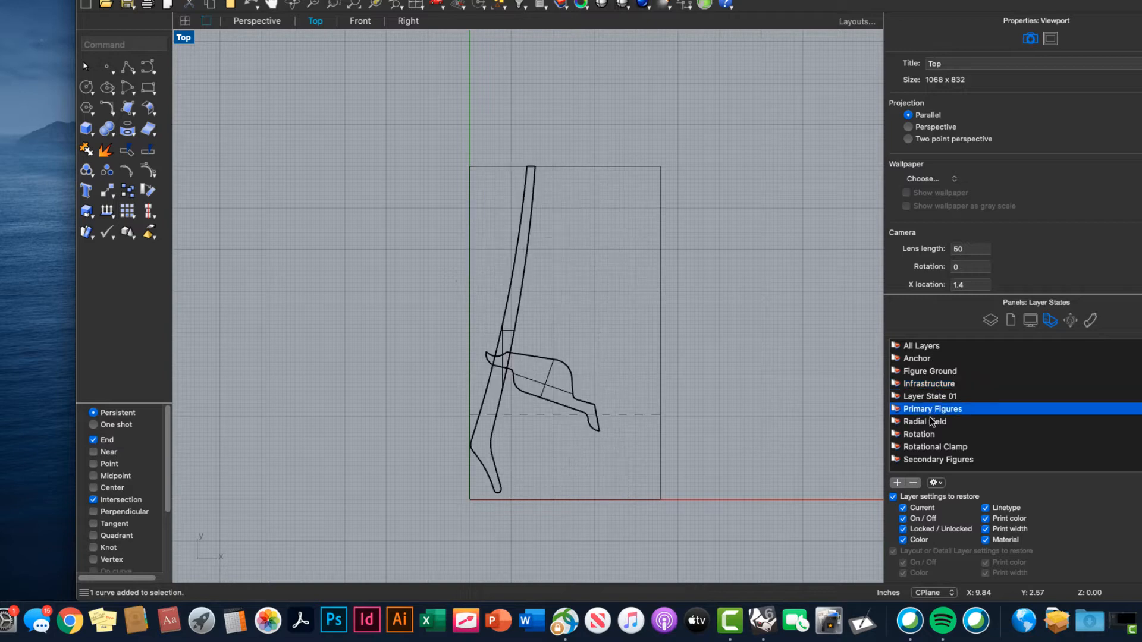
double_click(929, 423)
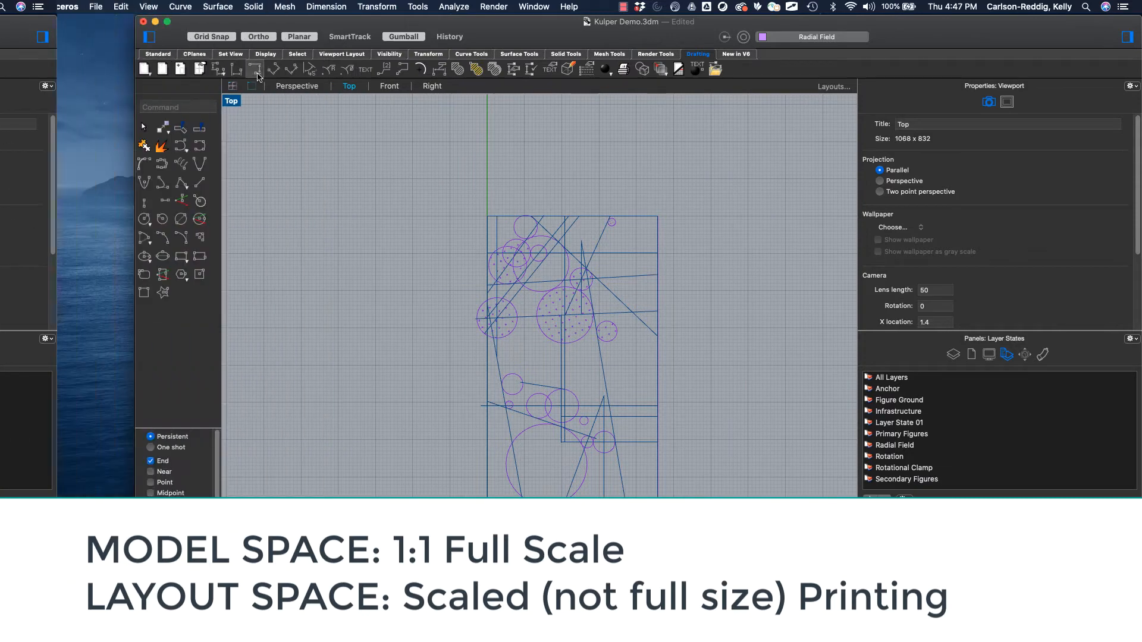
Step: Dimension the width of the drawing's outer rectangle above its top edge and start another dimension from its upper-left corner
left_click(257, 73)
left_click(487, 216)
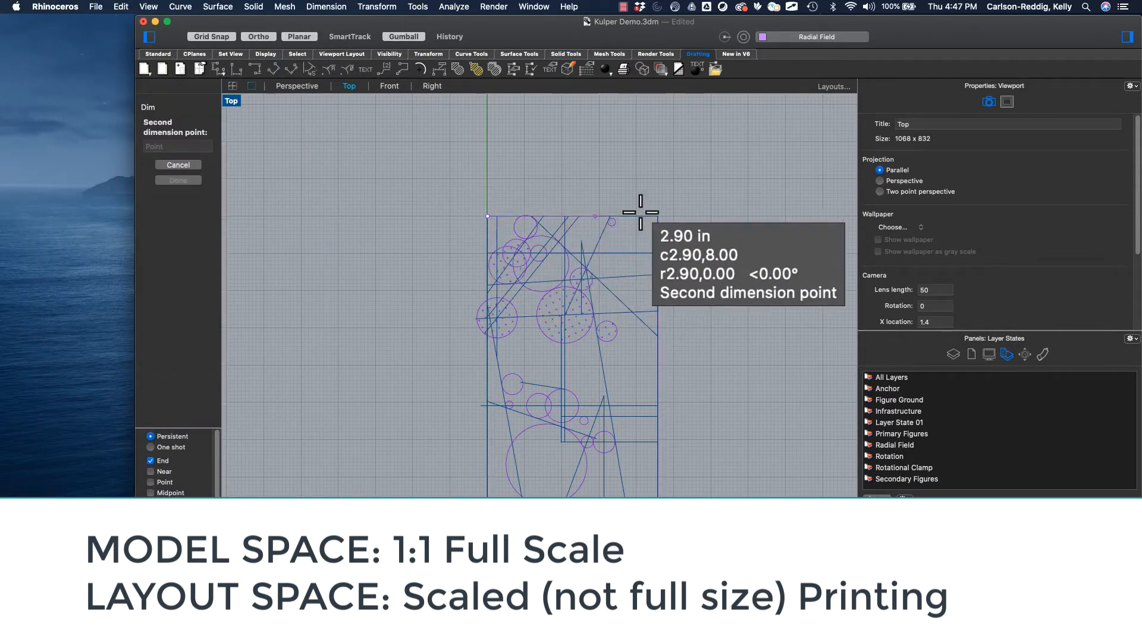
left_click(657, 216)
left_click(653, 160)
left_click(256, 73)
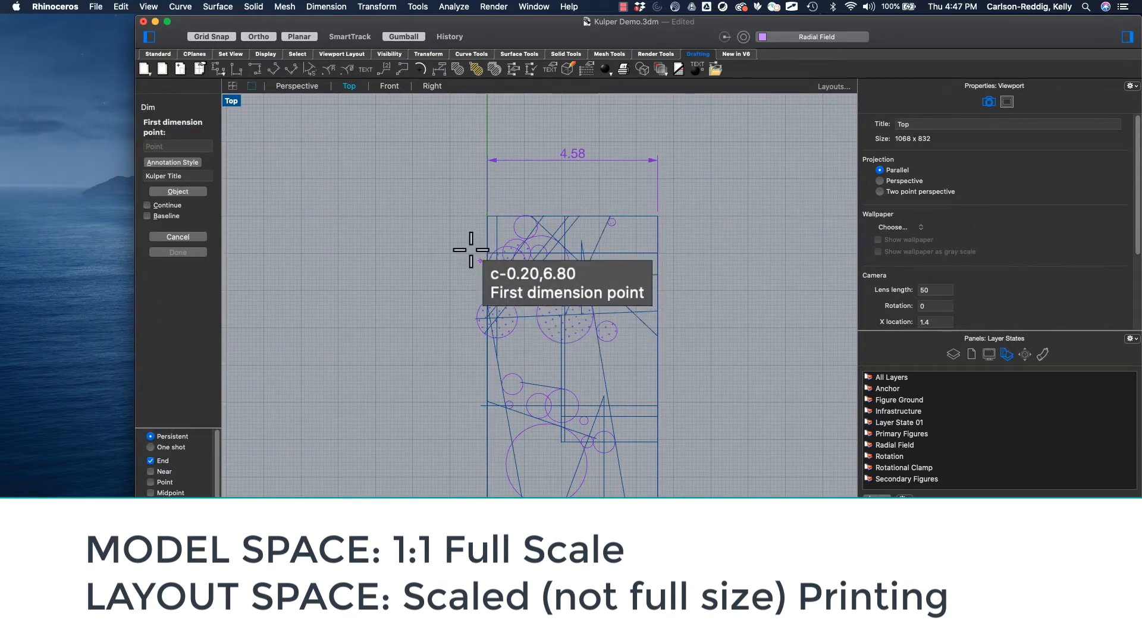
left_click(487, 216)
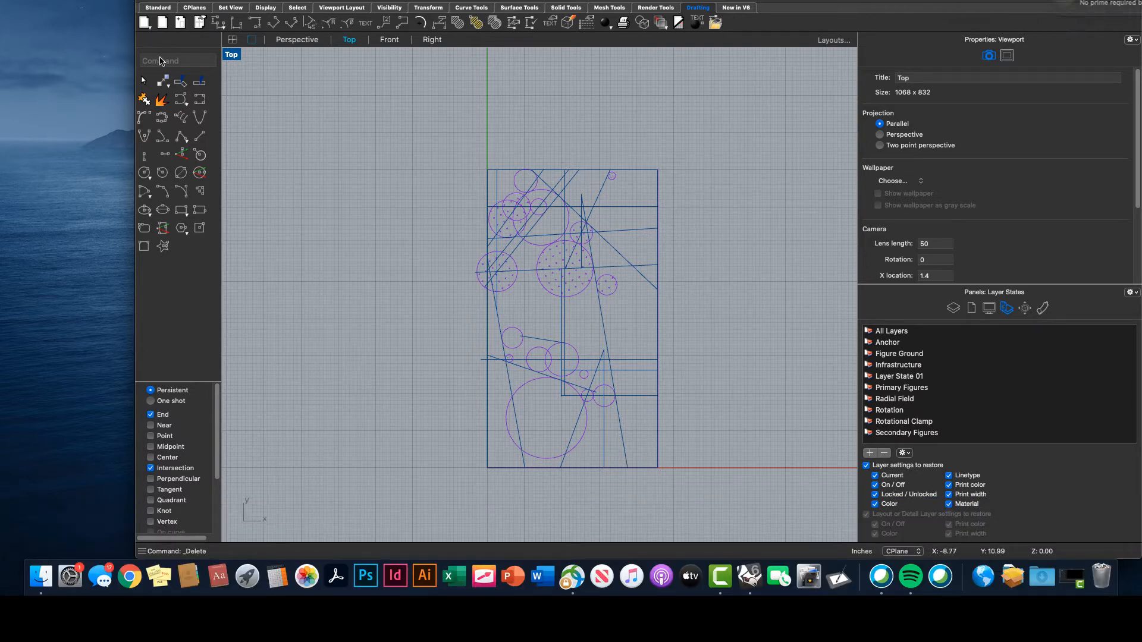
Step: Create a new portrait layout page in Letter size (8.5" x 11") with one detail, keeping the default name
type("Layout")
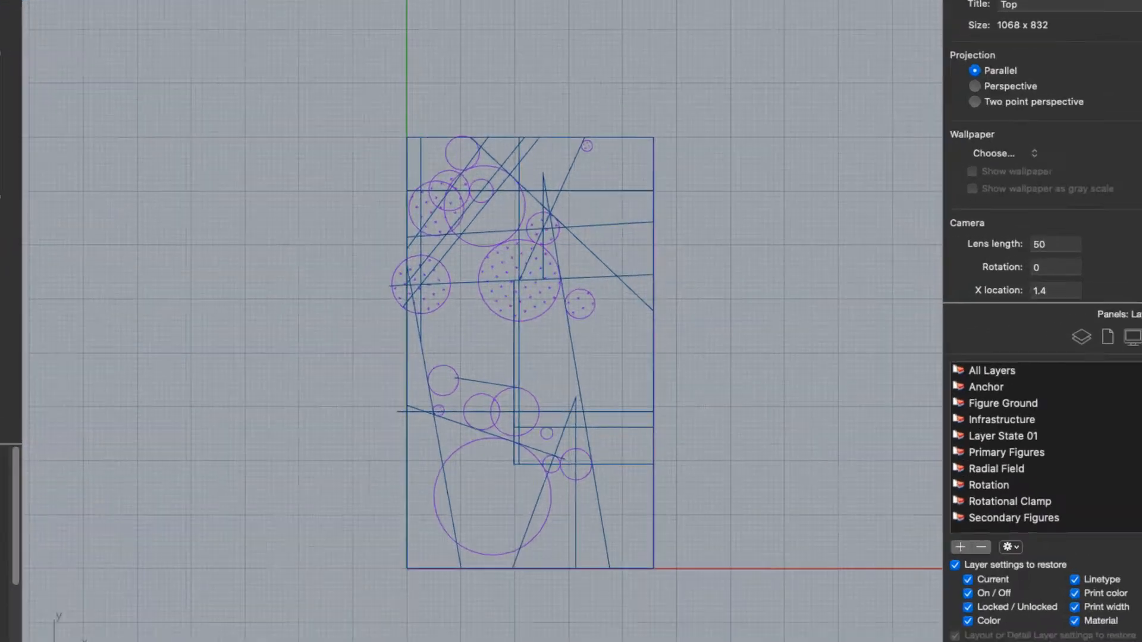
key("Return")
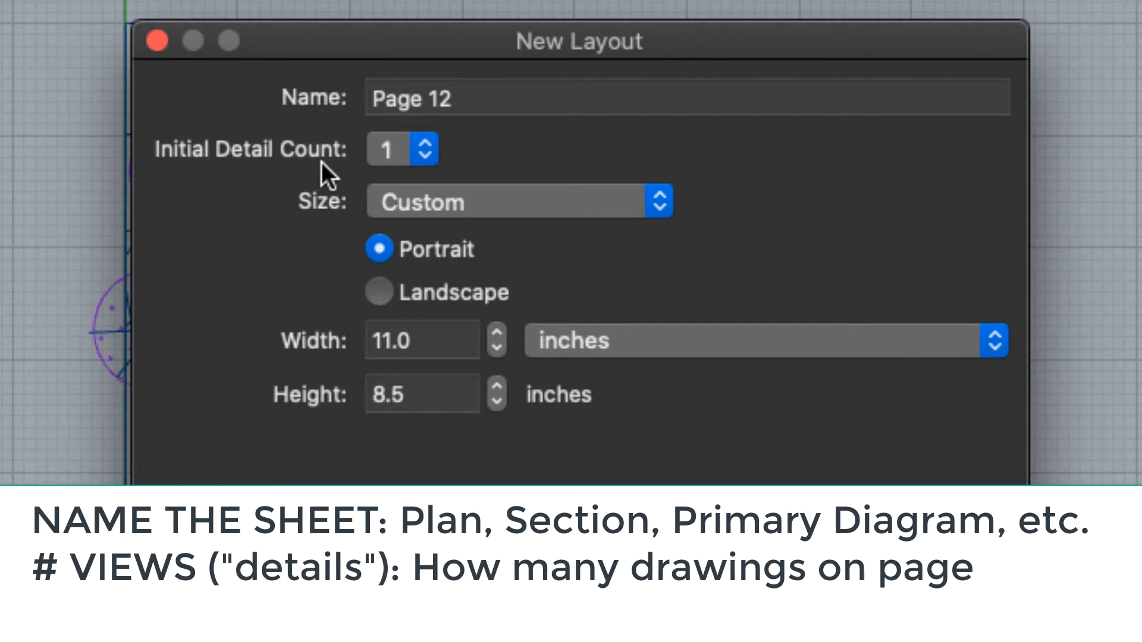
left_click(604, 212)
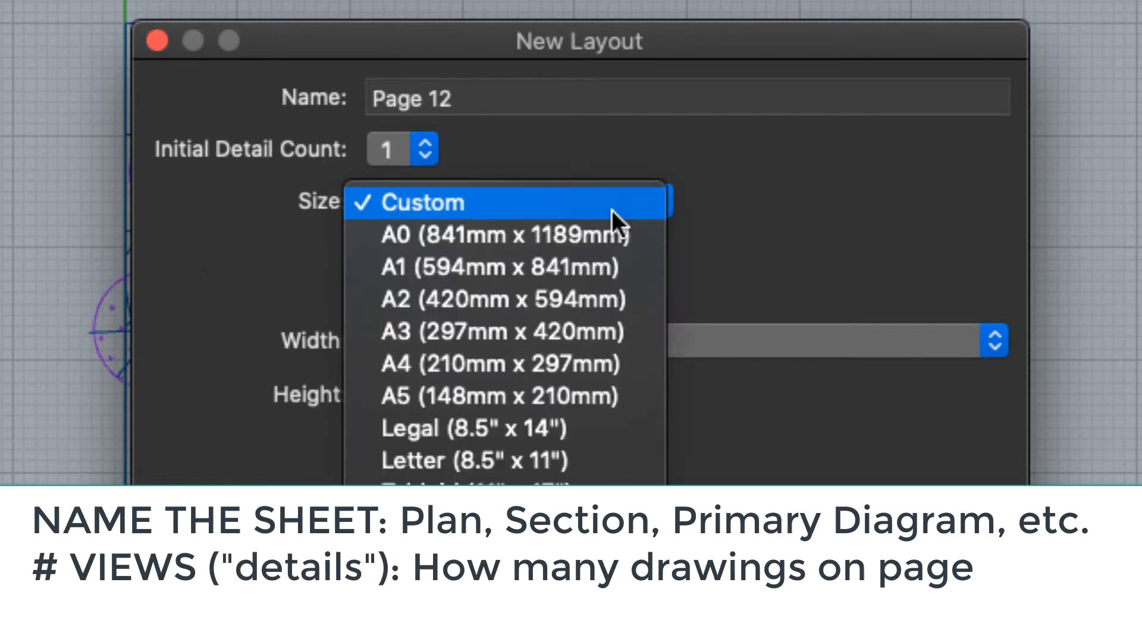
left_click(477, 461)
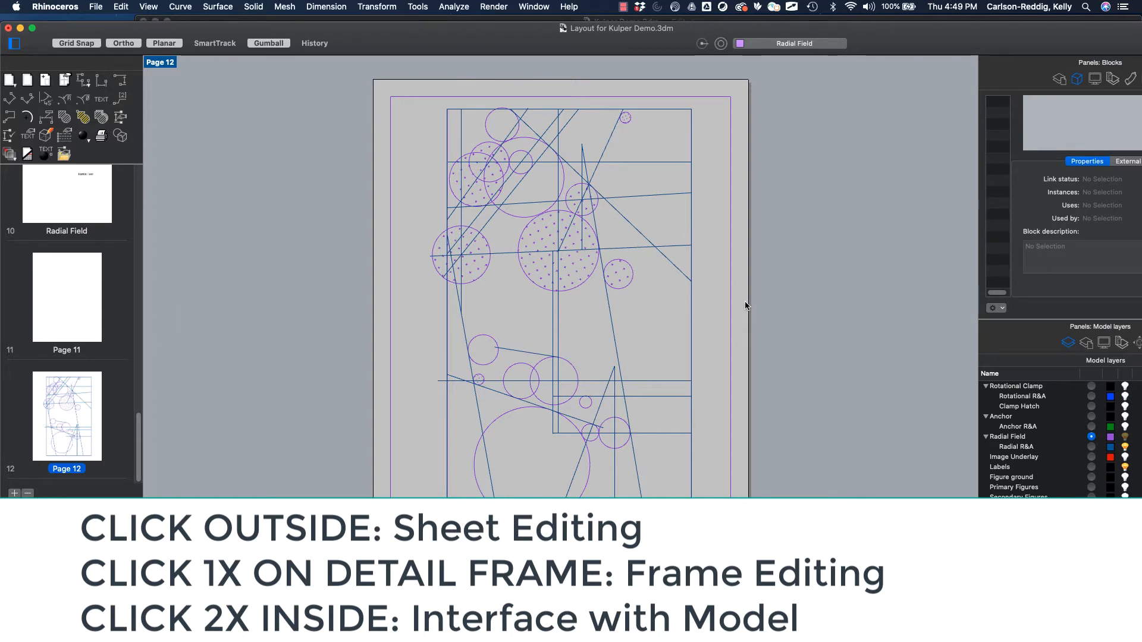
Step: Reduce the height of the detail frame on the new page and move it up toward the sheet's top edge
left_click(730, 318)
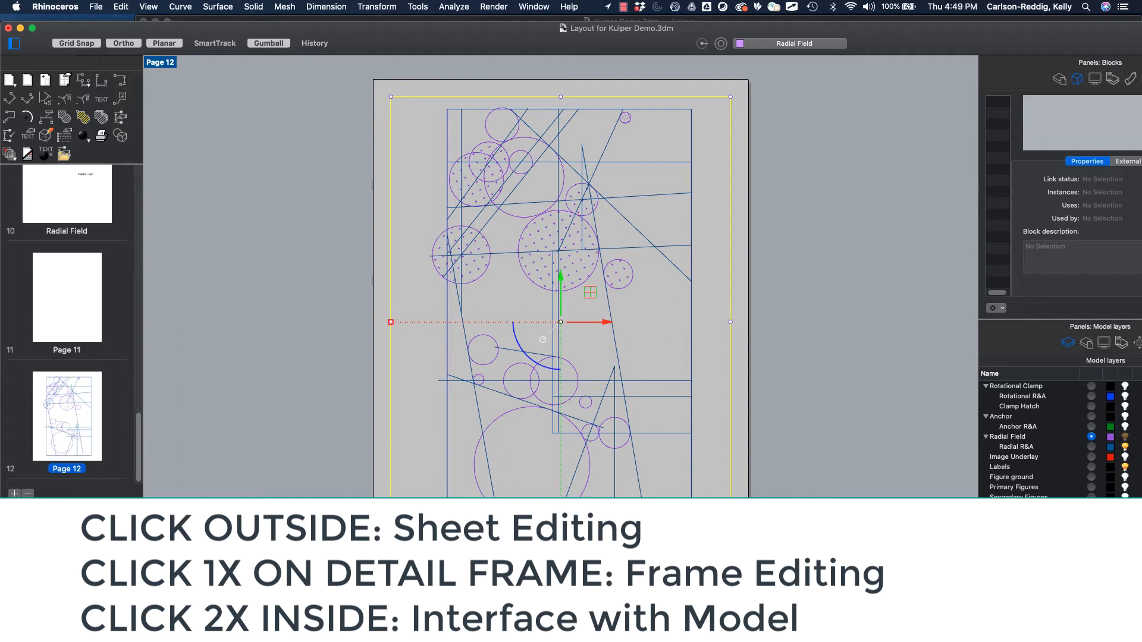
left_click_drag(561, 547, 556, 448)
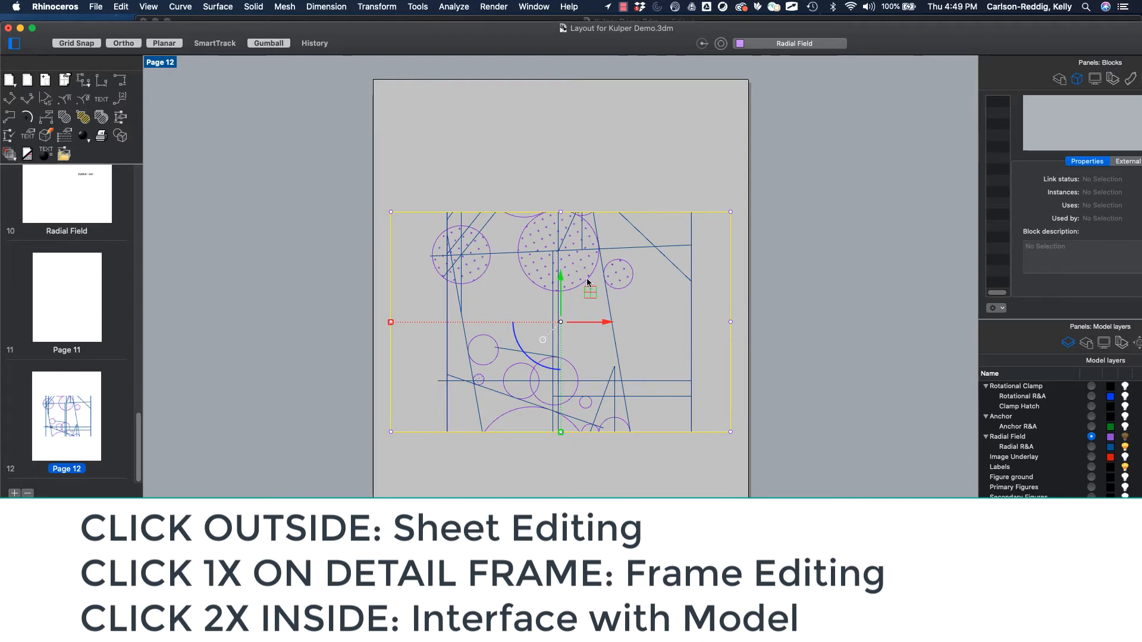
left_click_drag(560, 295, 554, 207)
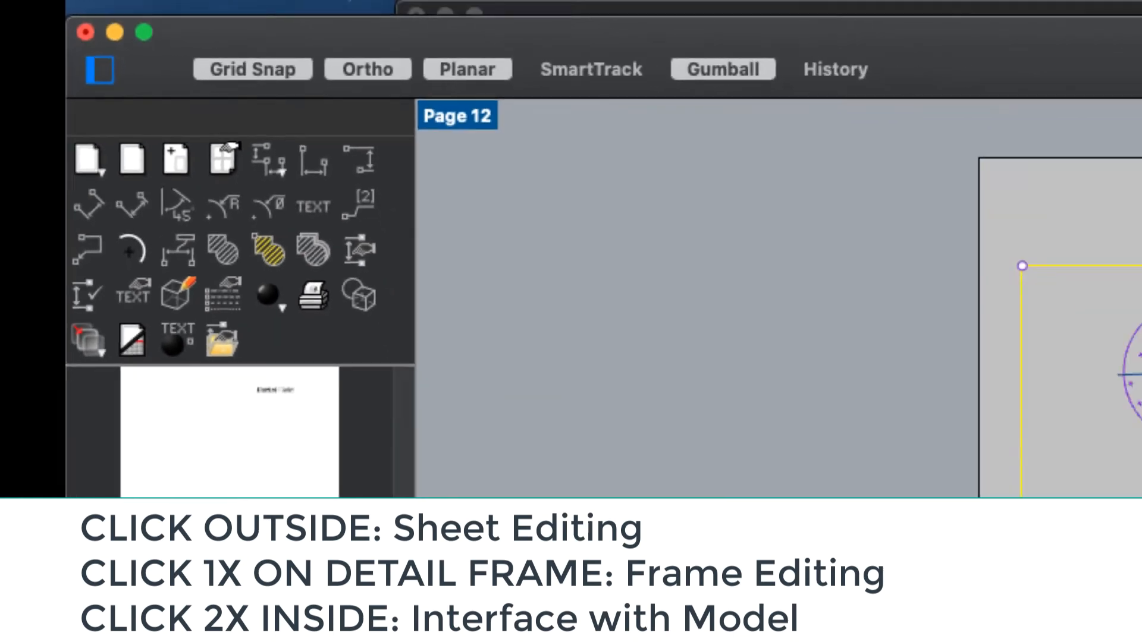
Step: Add a second detail frame below the existing one on the sheet and delete it again
left_click(374, 389)
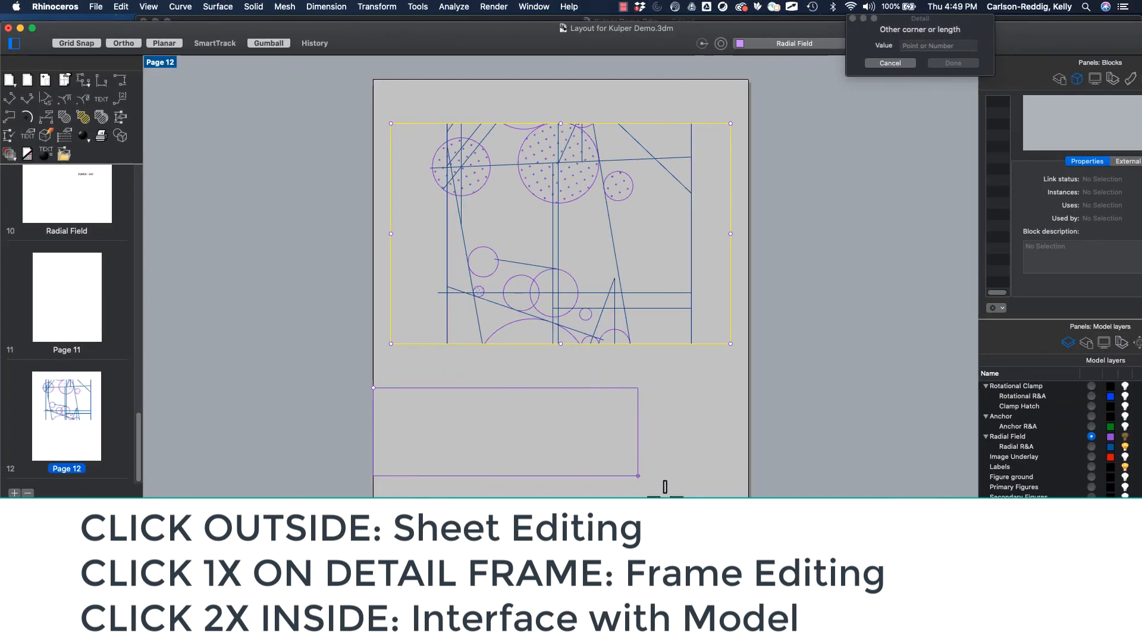
left_click(726, 494)
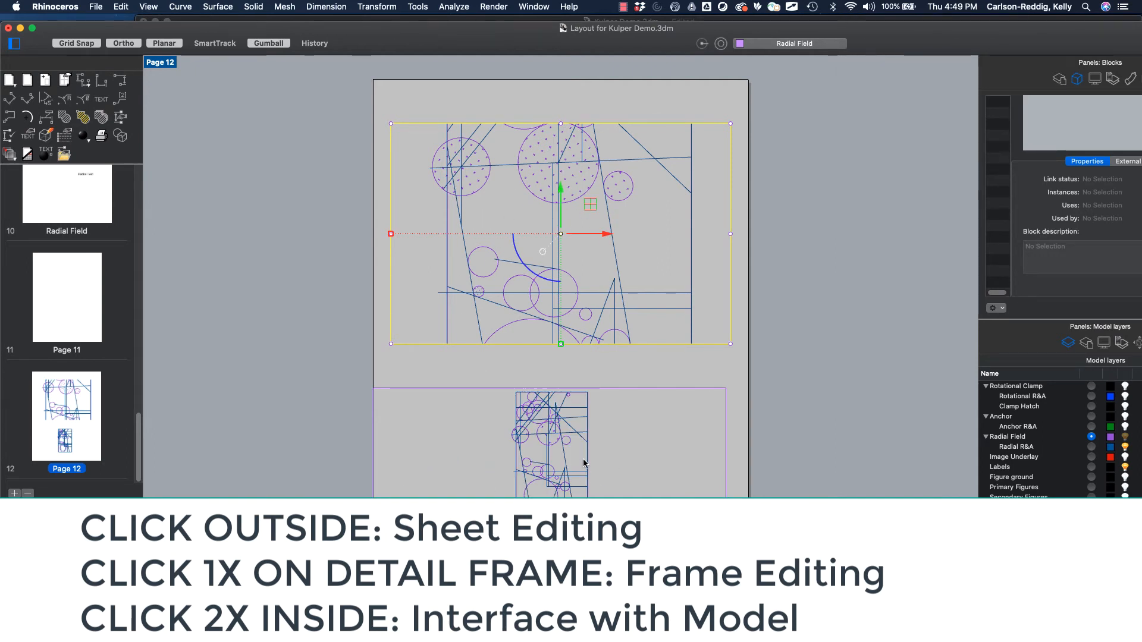
key("Escape")
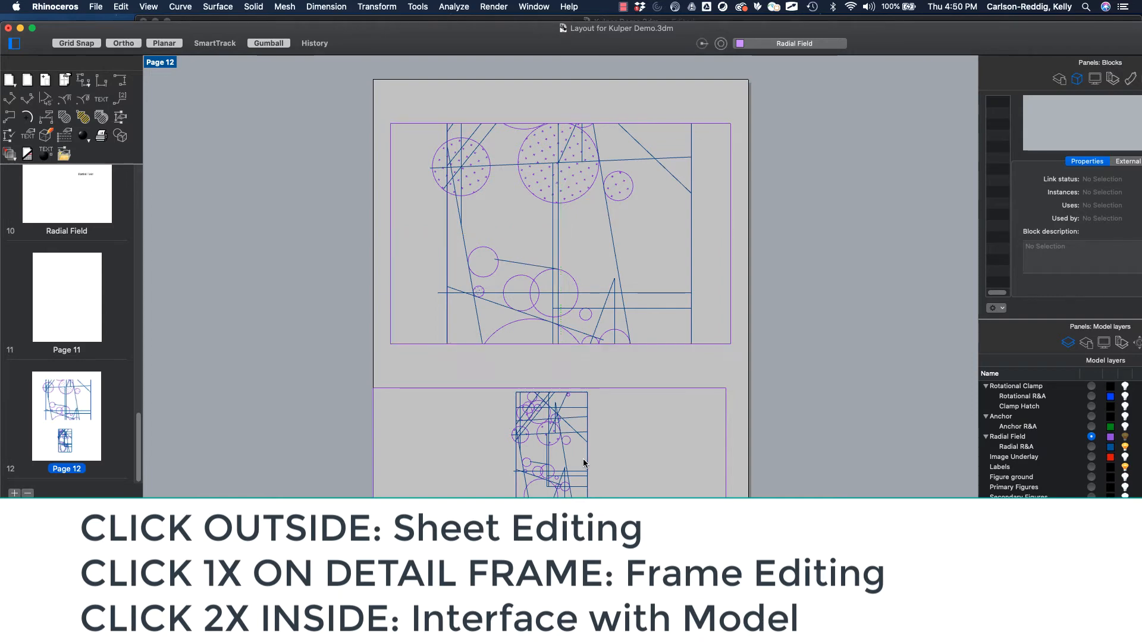
left_click(638, 389)
key("Delete")
Step: Stretch the remaining detail frame downward so it covers most of the sheet's height
left_click(559, 344)
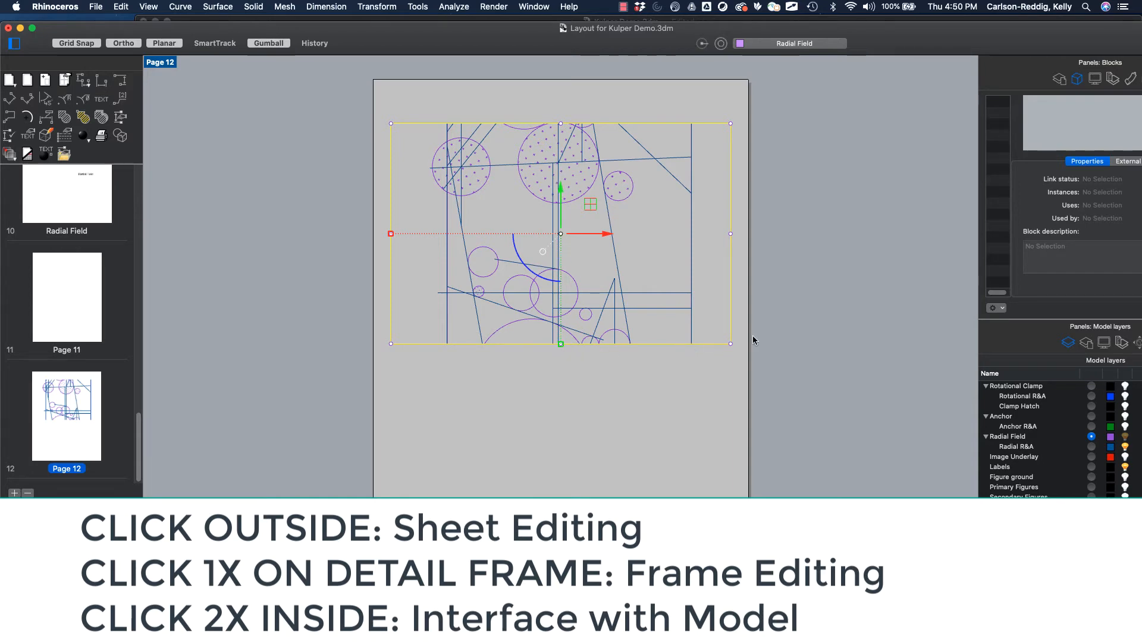
left_click_drag(731, 343, 731, 523)
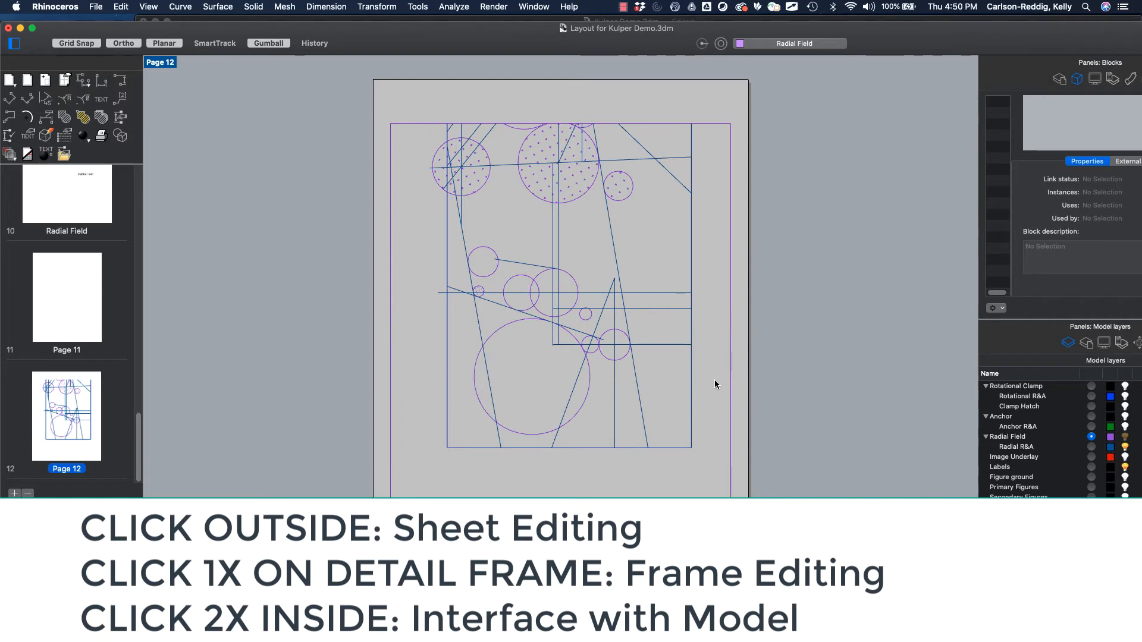
Step: Activate the detail and adjust the zoom and position of the model drawing inside its frame
double_click(715, 384)
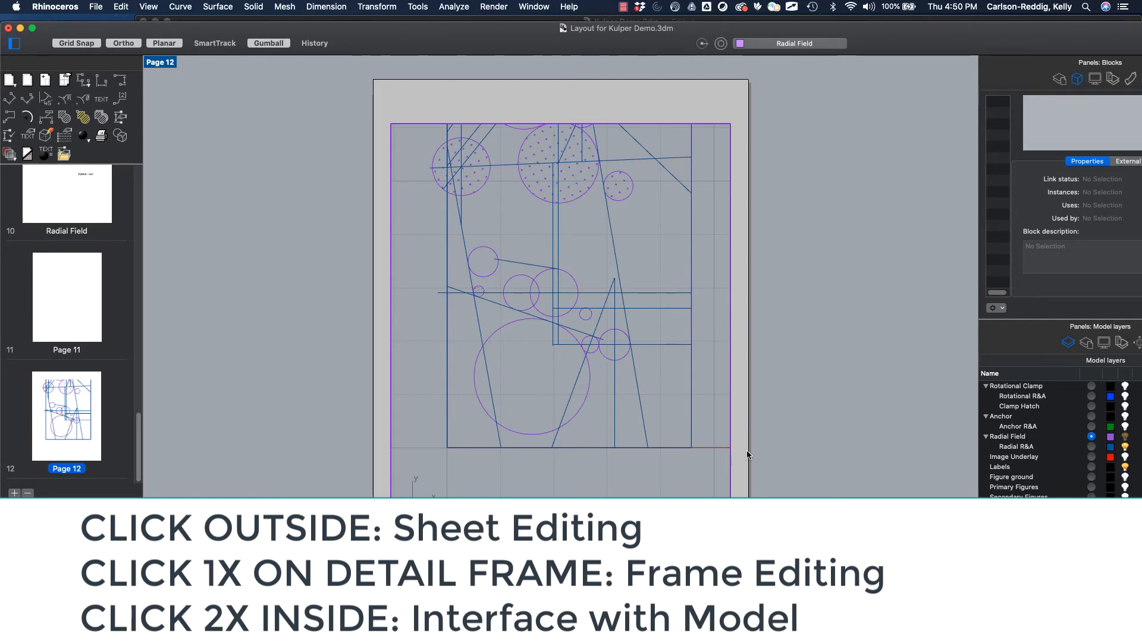
left_click(731, 466)
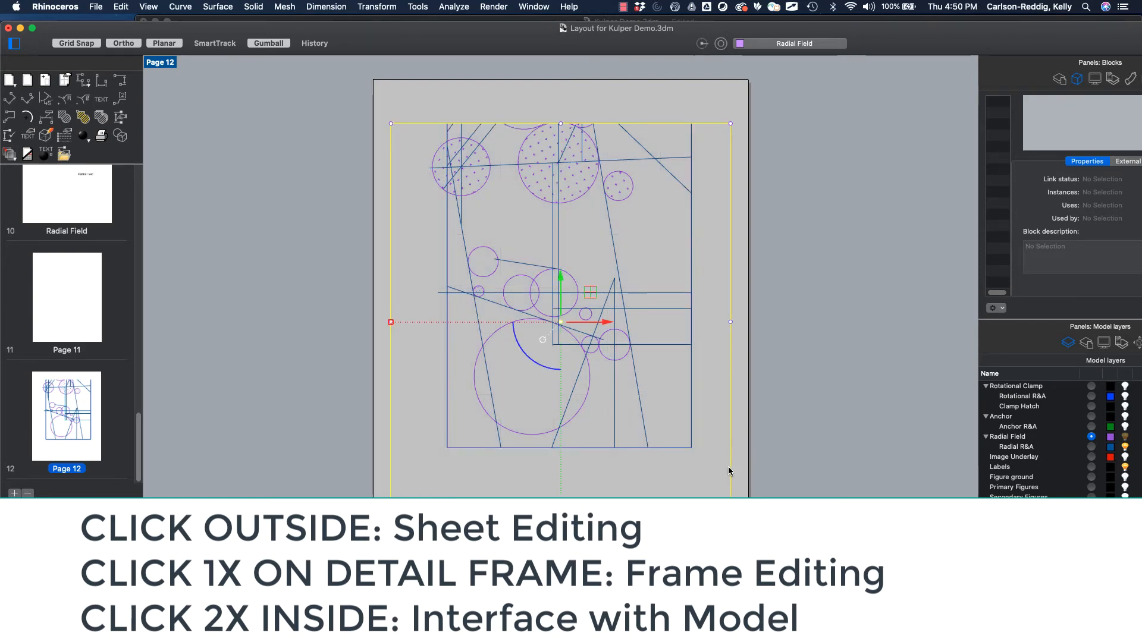
left_click(650, 492)
double_click(650, 492)
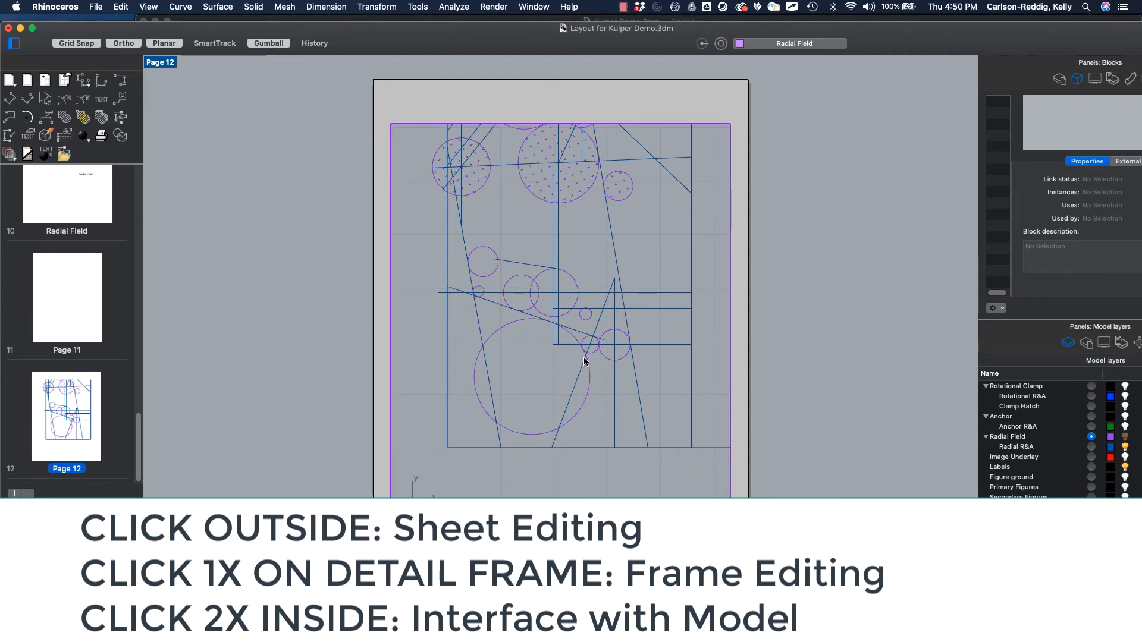
scroll(580, 352, "down", 6)
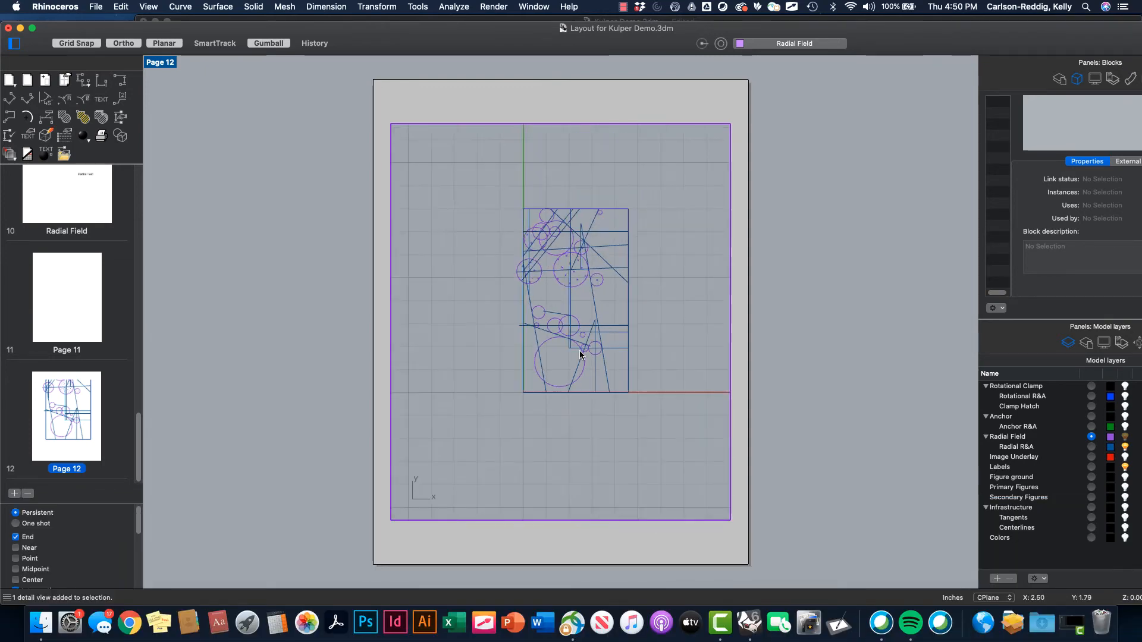
scroll(580, 355, "up", 8)
scroll(581, 355, "down", 5)
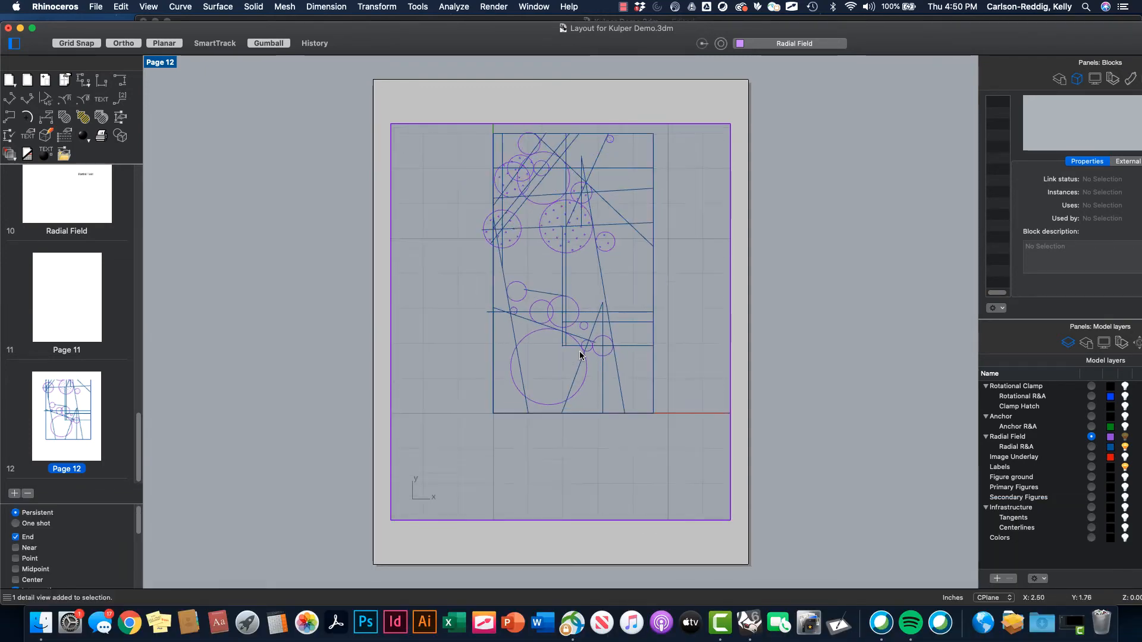
scroll(580, 355, "up", 8)
scroll(644, 364, "down", 4)
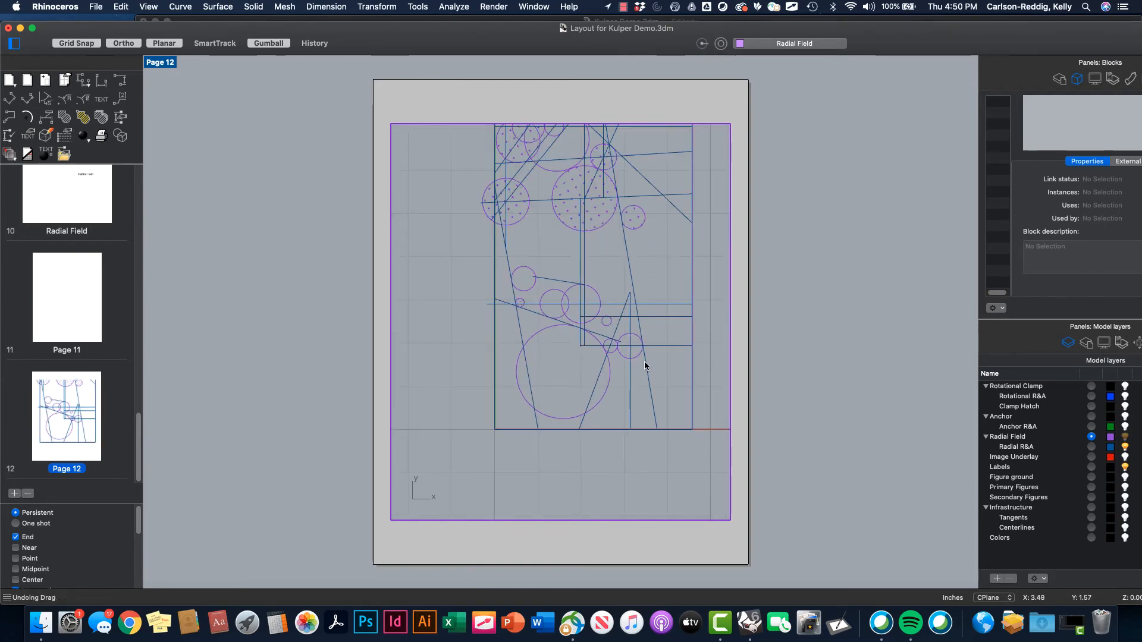
right_click(628, 463)
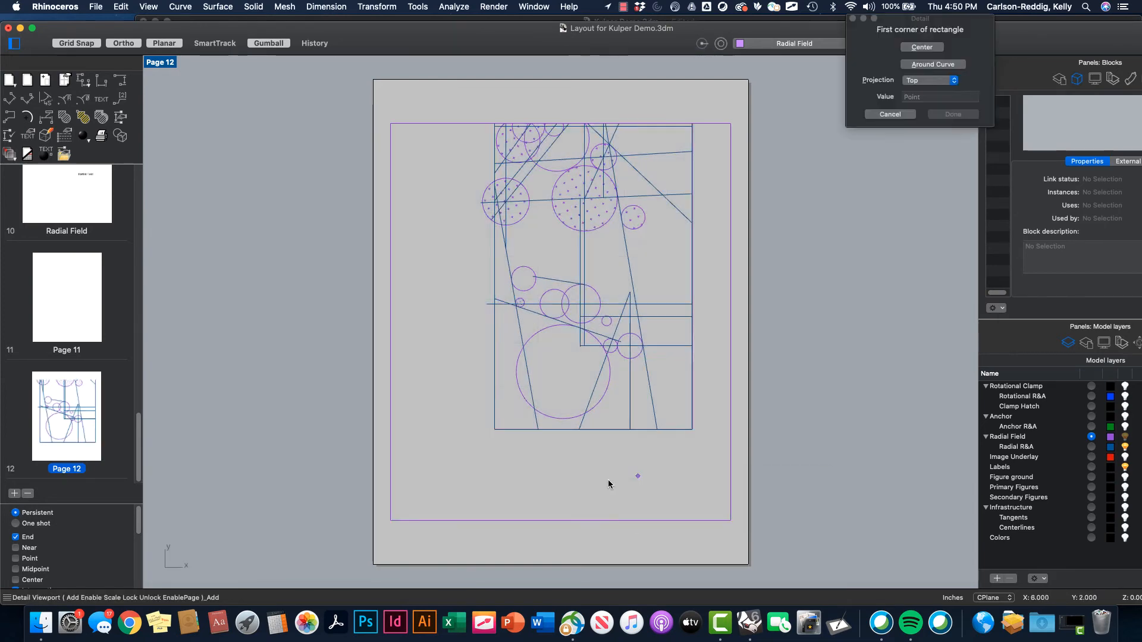
key("Escape")
mouse_move(632, 485)
right_mouse_down()
mouse_move(649, 496)
mouse_move(627, 512)
right_mouse_up()
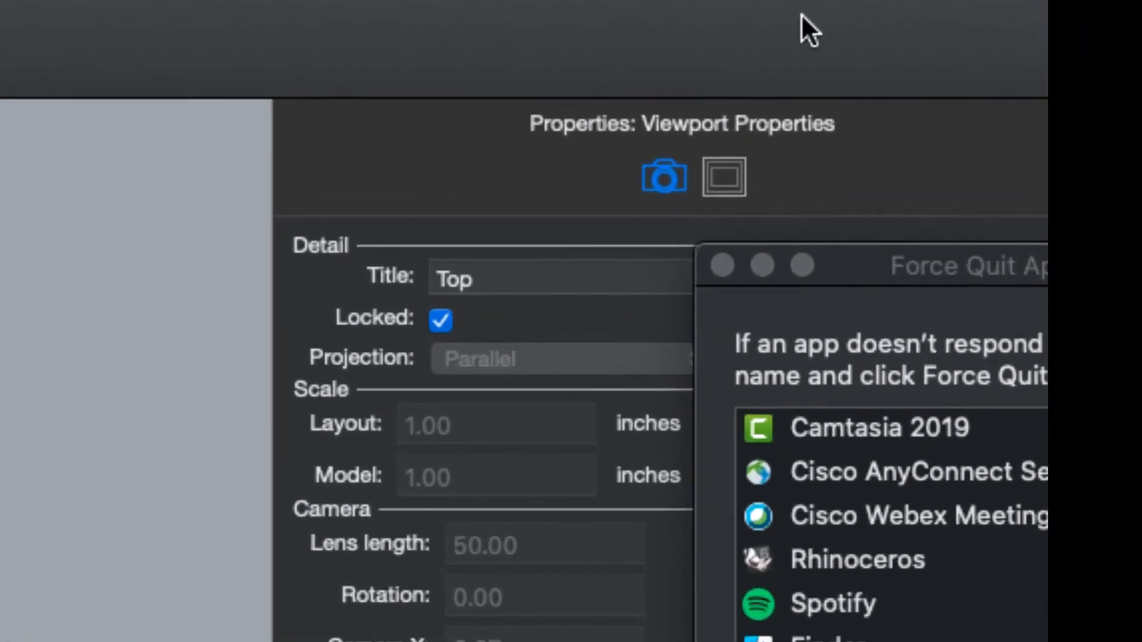
Step: Move the layout window so that its whole viewport properties panel is on screen
left_click_drag(665, 20, 496, 1)
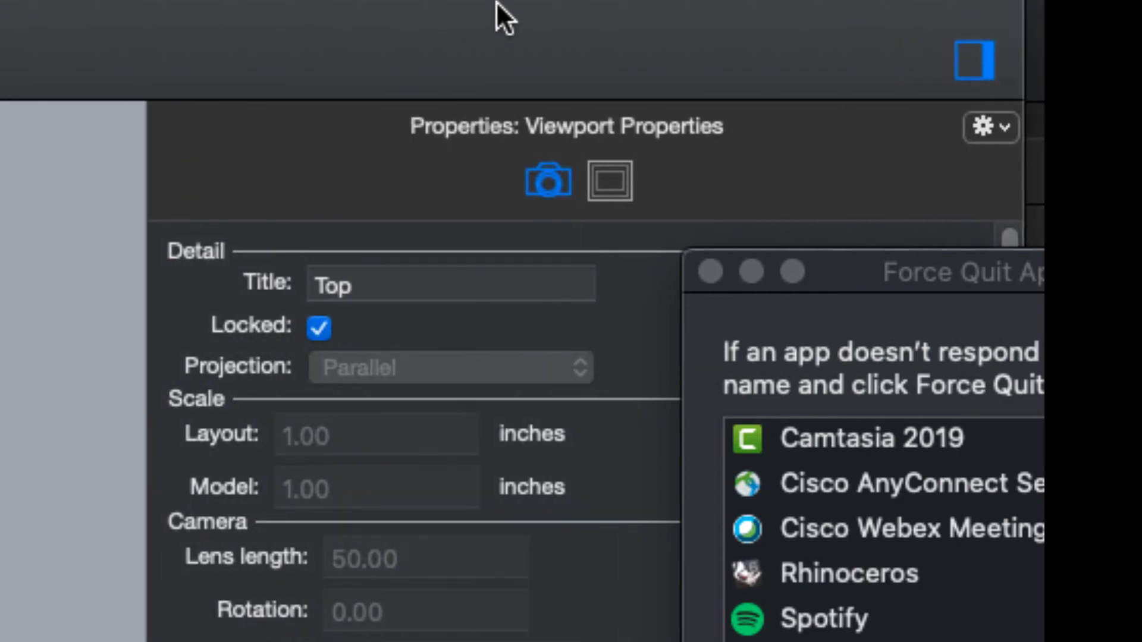
Step: Show the inspector panels, return to the viewport properties, and move the Force Quit window away from the detail's title and scale settings
left_click(992, 127)
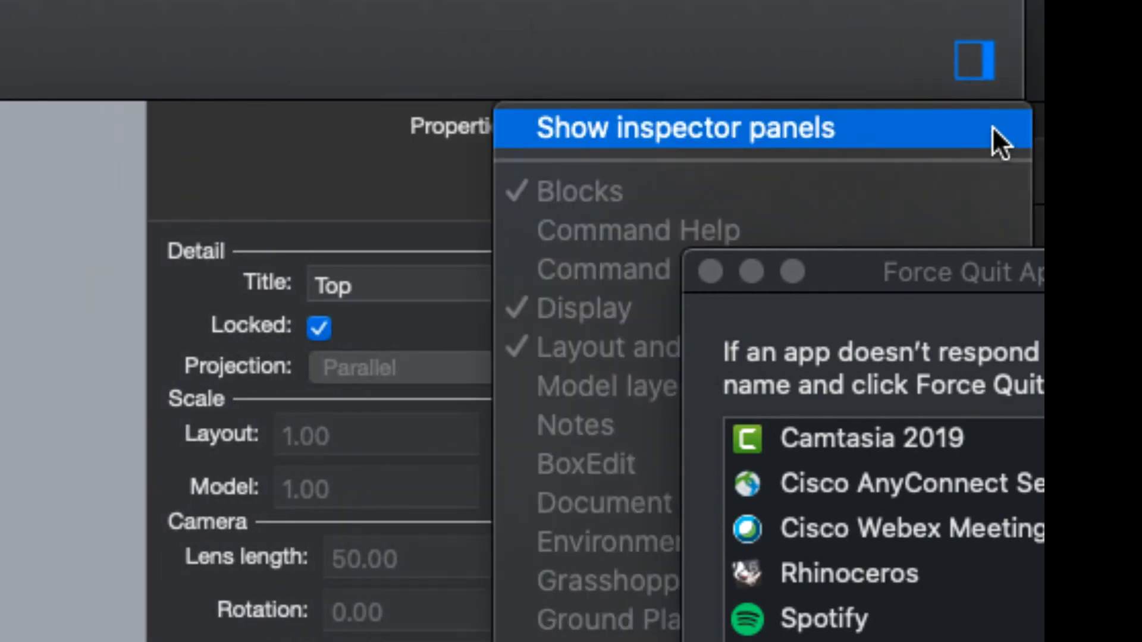
left_click(754, 127)
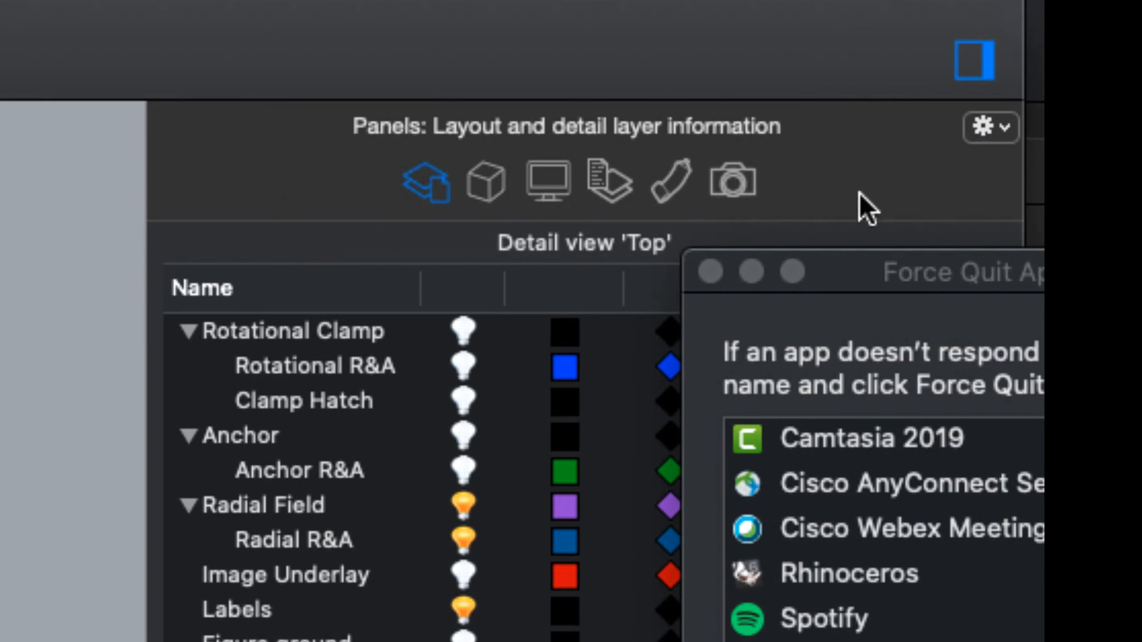
left_click(984, 129)
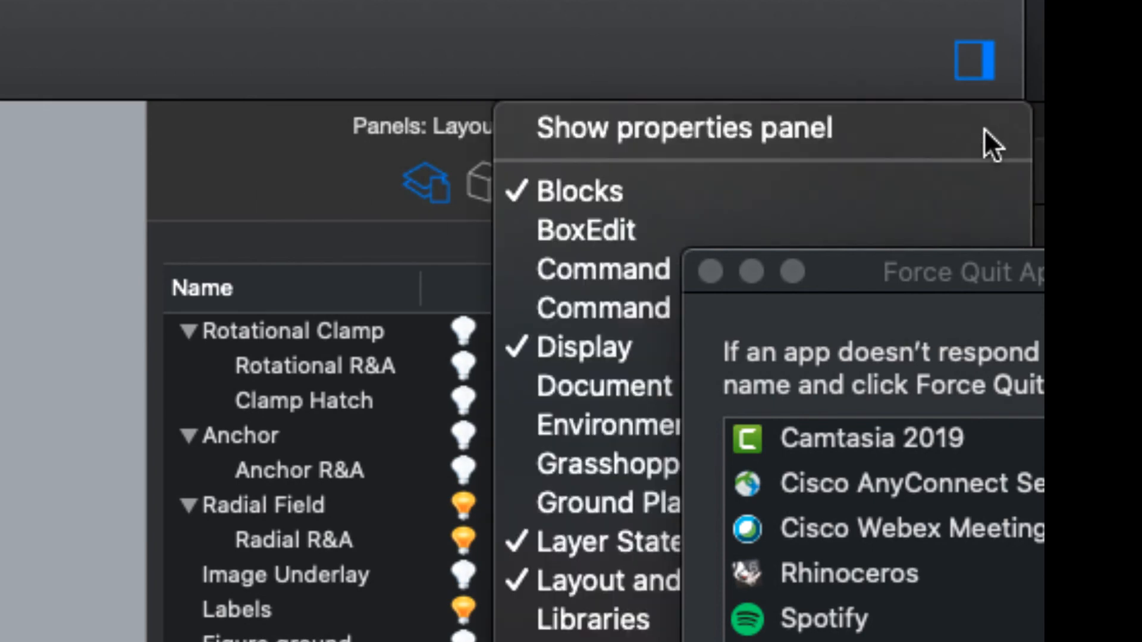
left_click(785, 136)
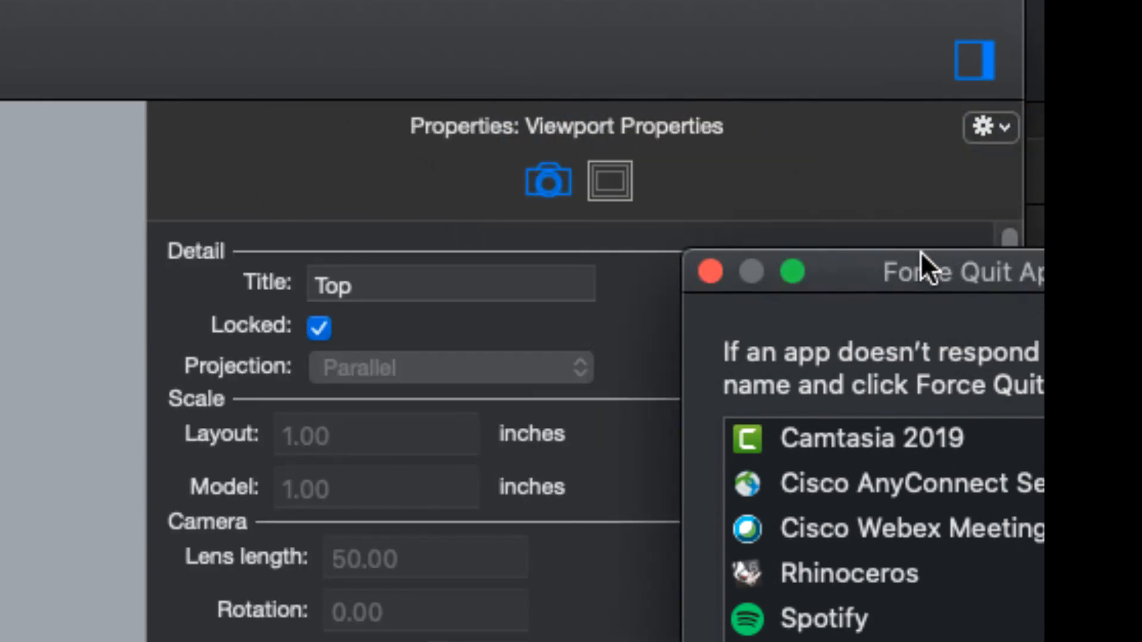
left_click_drag(923, 264, 762, 641)
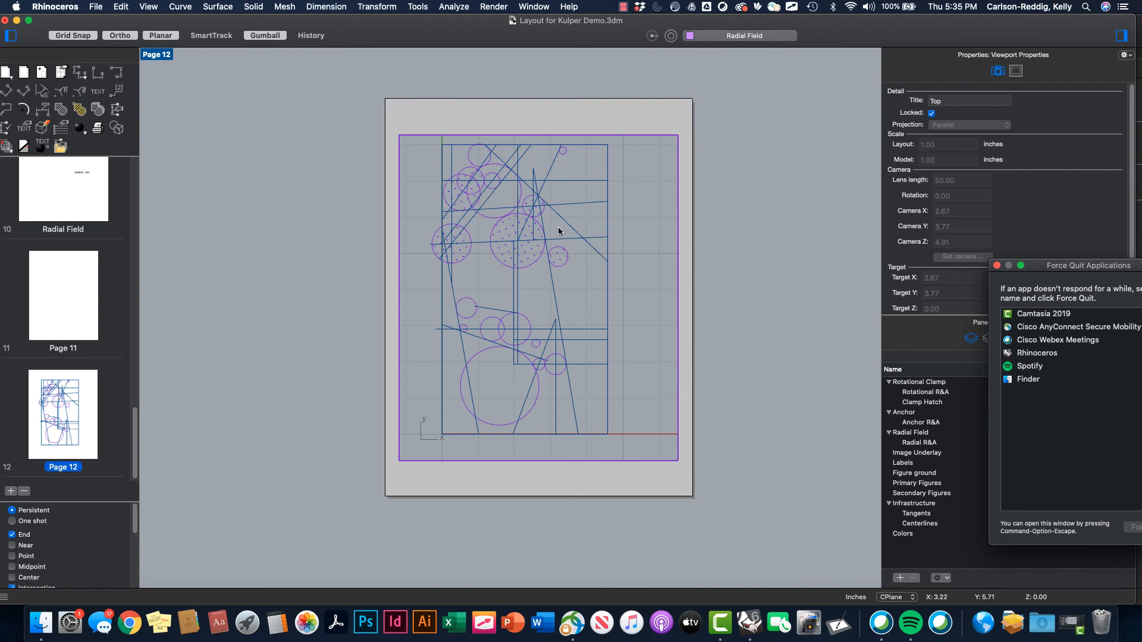
Step: Unlock the Top detail and zoom its model view out and in to vary the ratio between layout and model
left_click(931, 114)
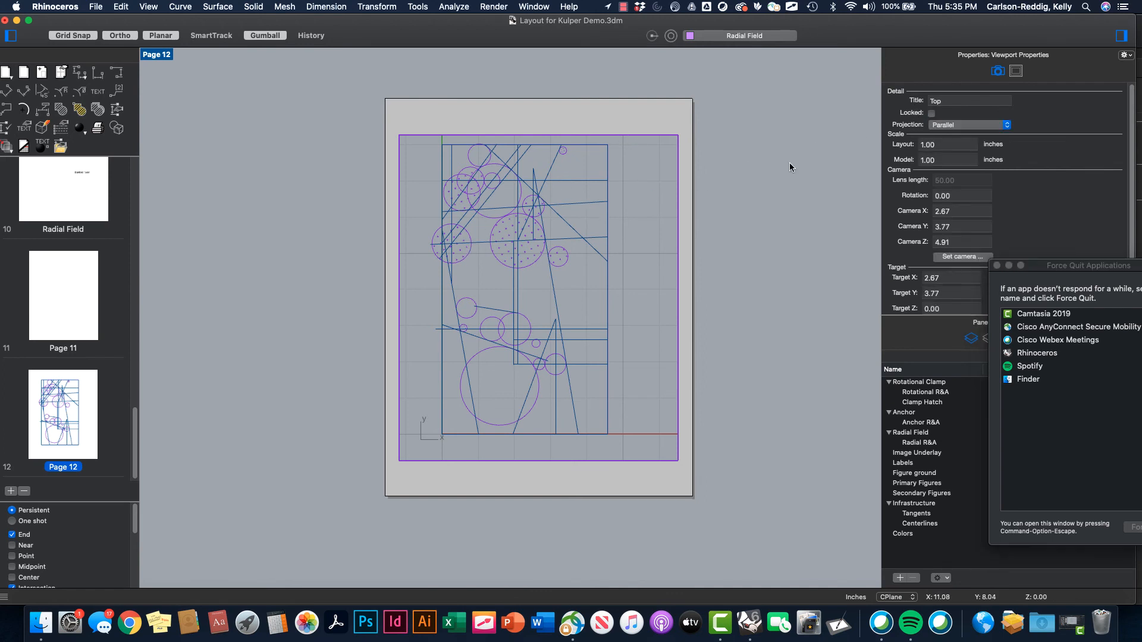
scroll(531, 244, "down", 11)
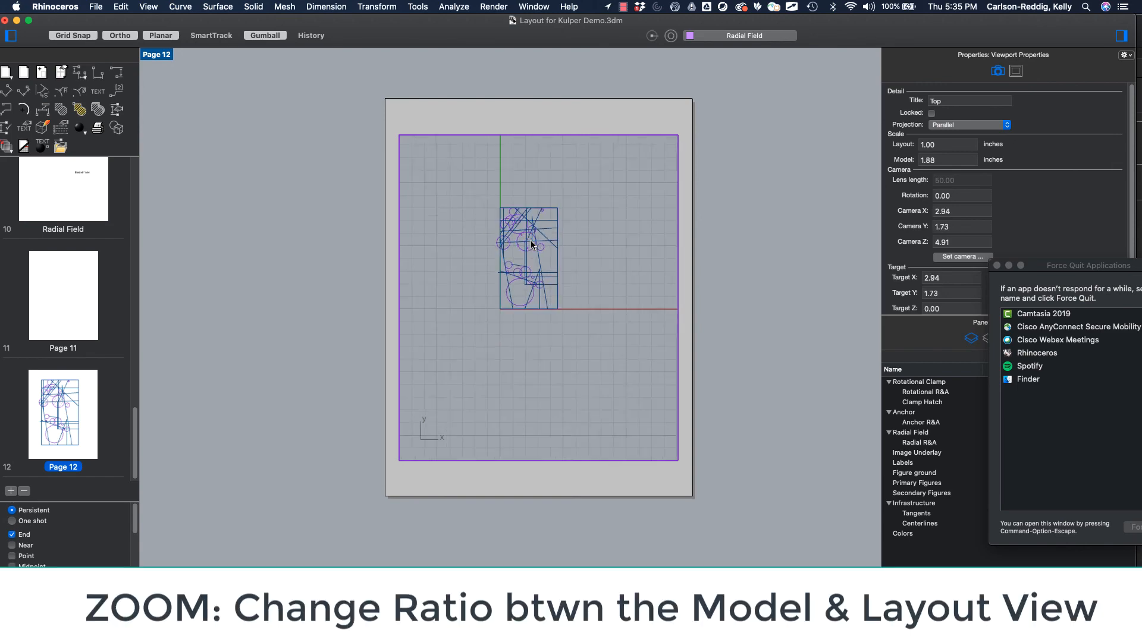
scroll(531, 245, "up", 11)
scroll(531, 242, "down", 14)
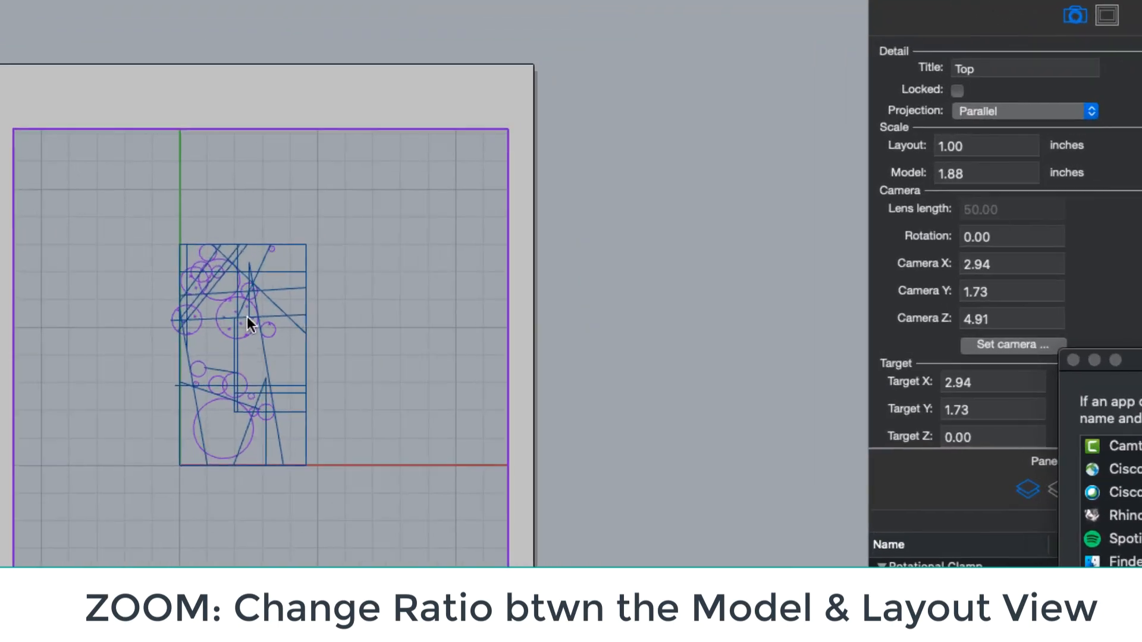
scroll(531, 242, "up", 4)
scroll(114, 355, "up", 10)
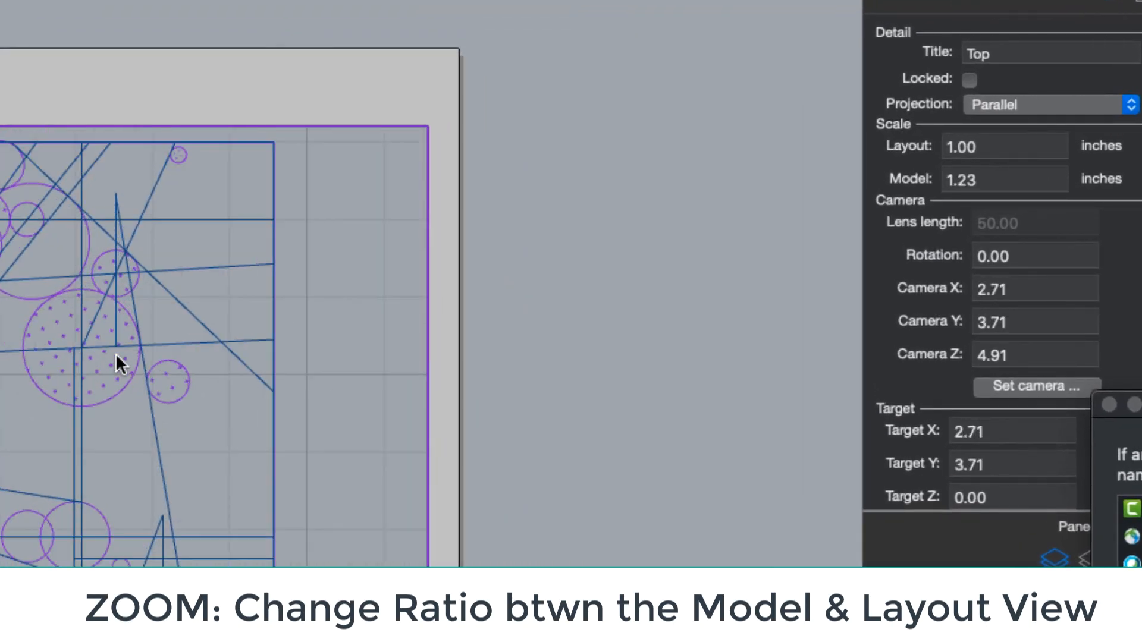
scroll(117, 357, "down", 5)
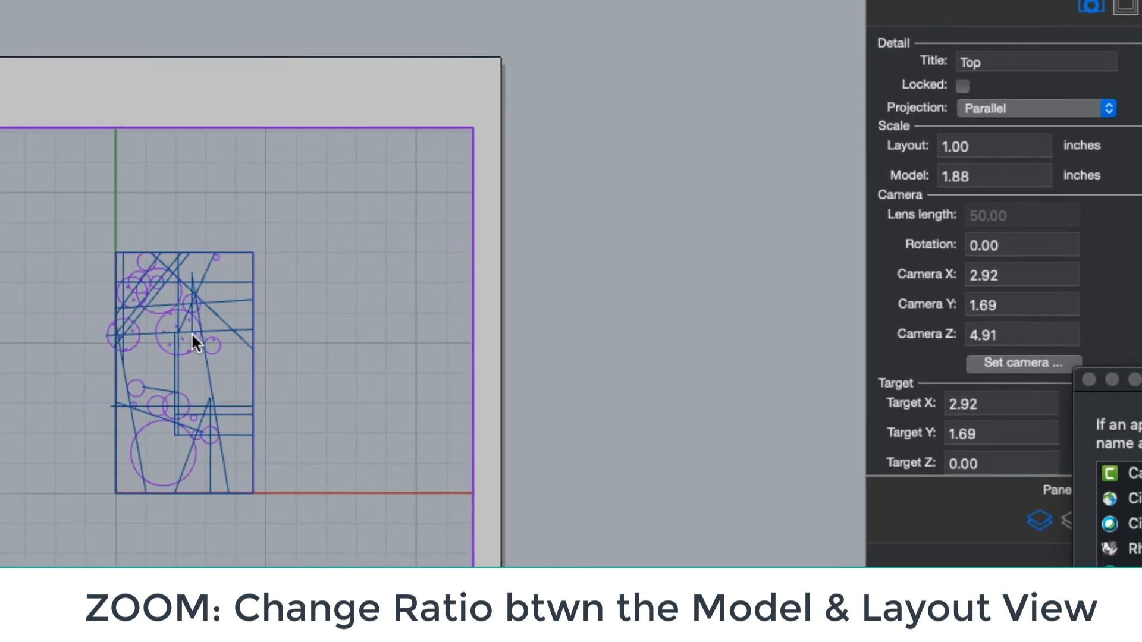
scroll(191, 332, "up", 5)
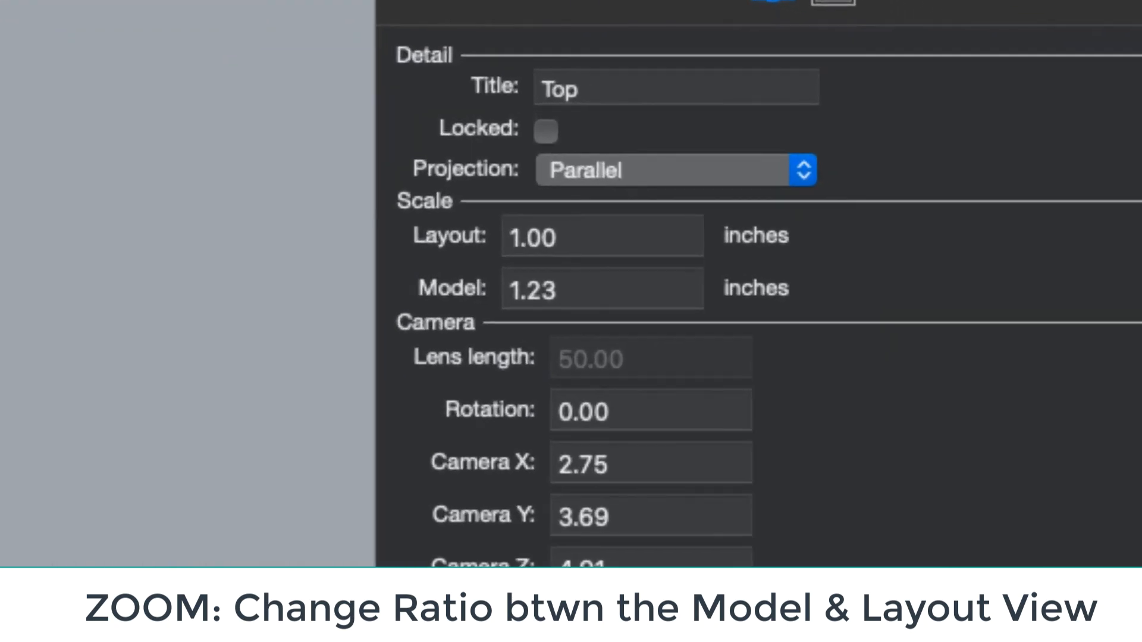
Step: Set the detail's model scale to 1 inch for a 1:1 ratio with the layout and lock the detail
left_click(555, 287)
left_click_drag(591, 286, 435, 287)
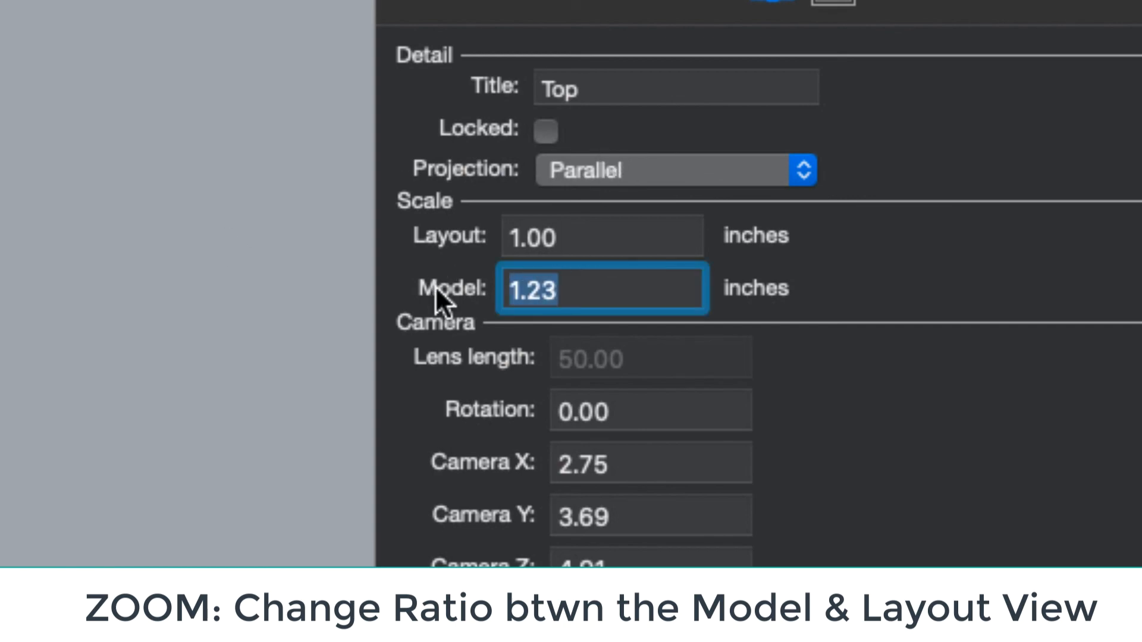
type("1")
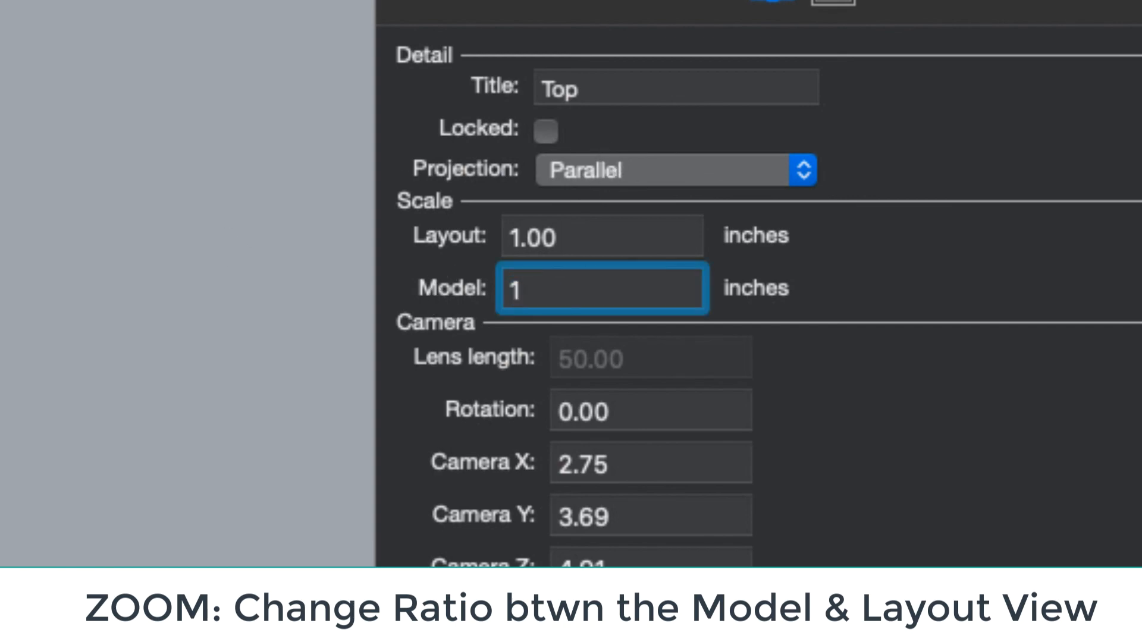
key("Return")
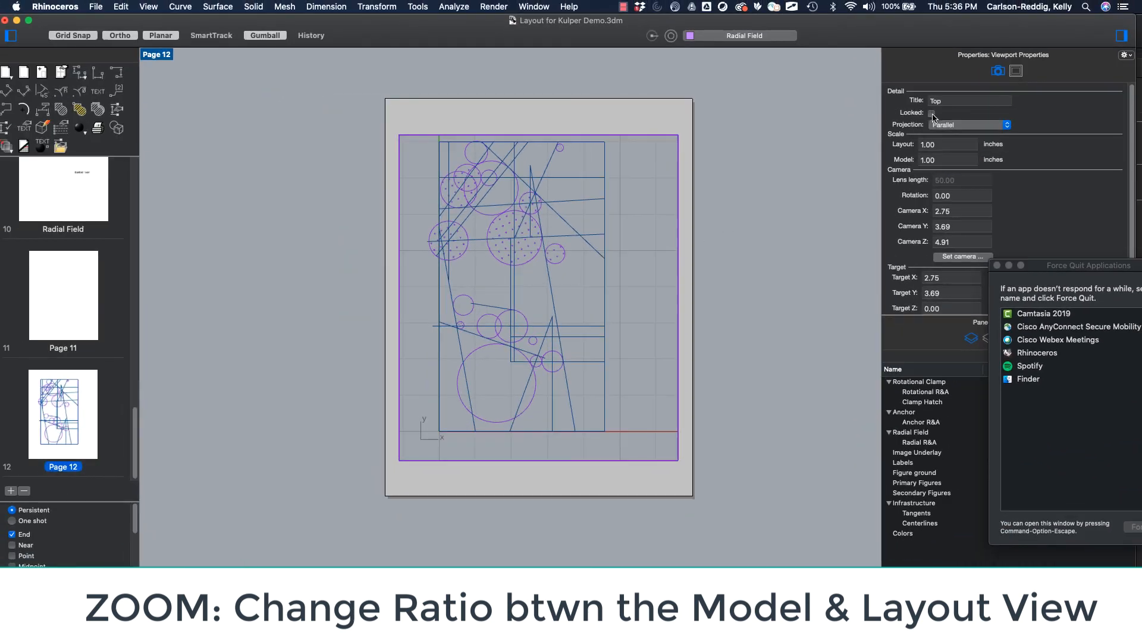
left_click(545, 130)
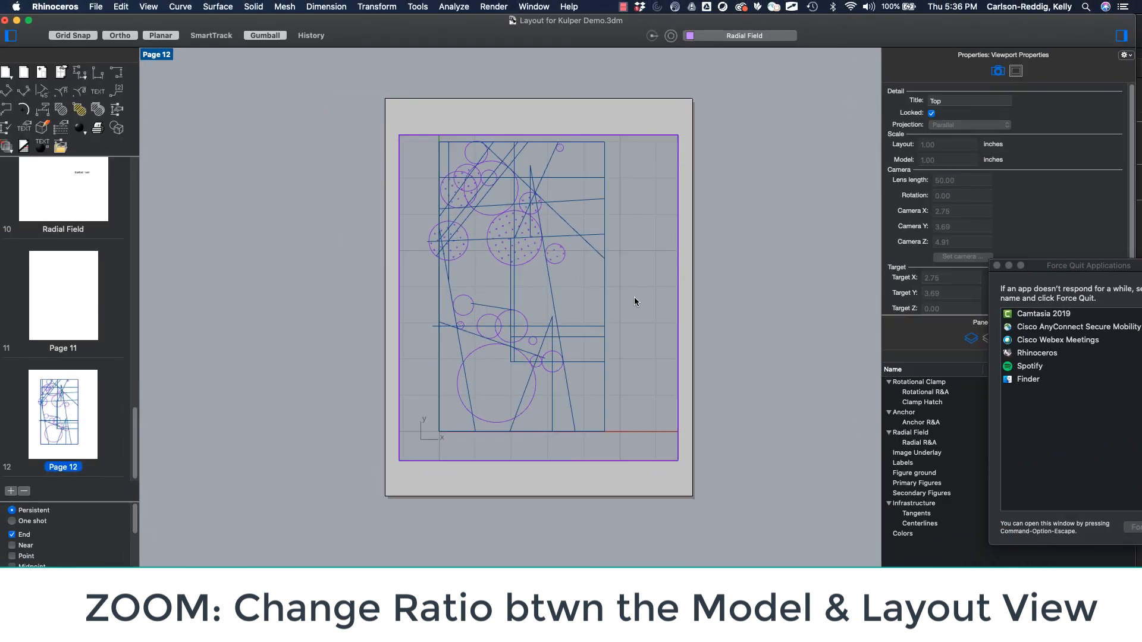